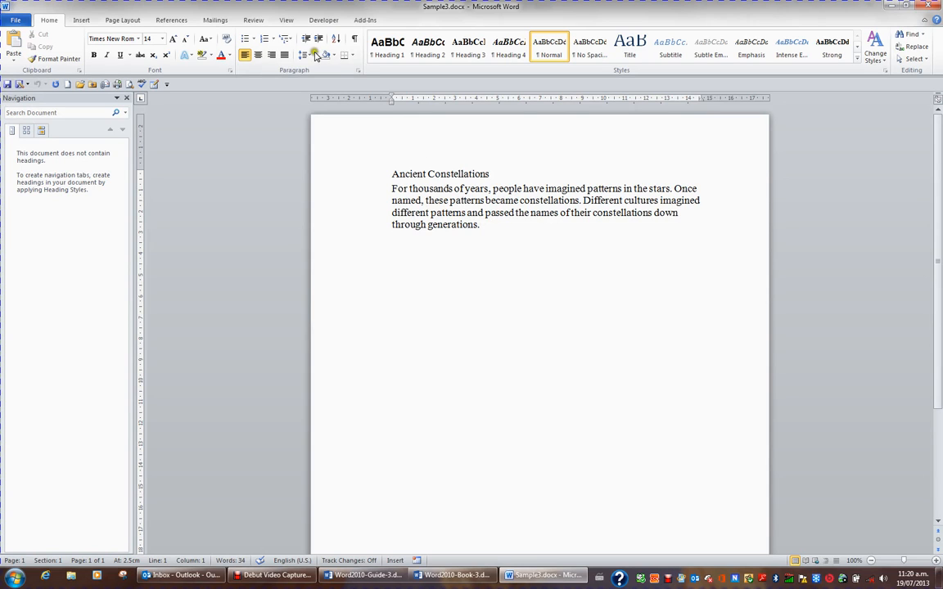
# Check the user name and initials that identify the author of tracked changes, and accept them.
pyautogui.click(251, 20)
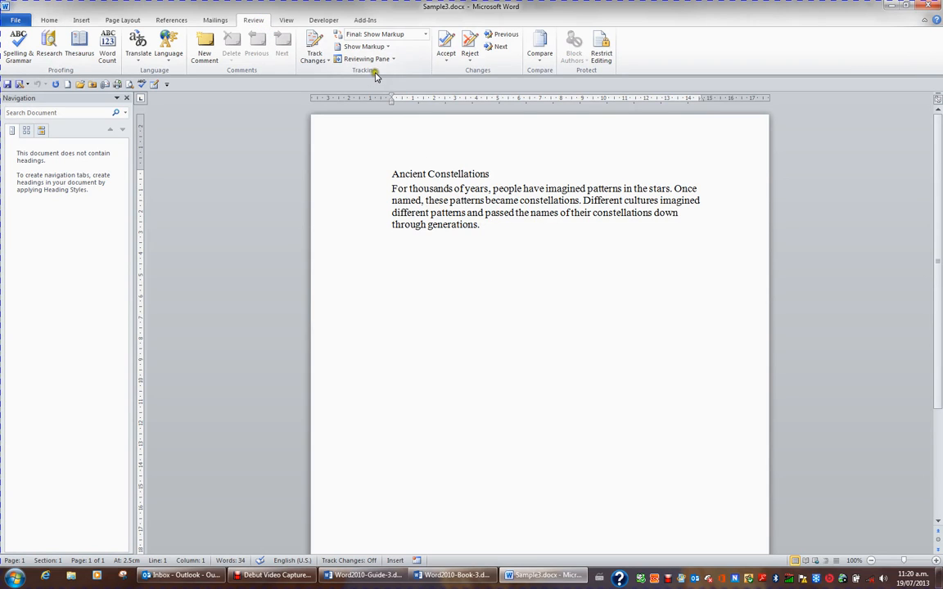
pyautogui.click(392, 156)
pyautogui.click(316, 63)
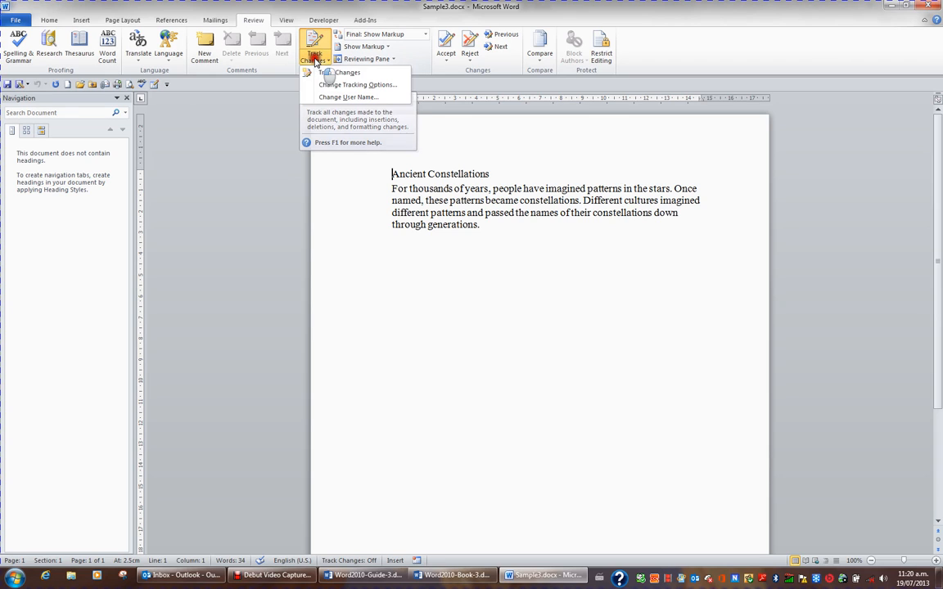
pyautogui.click(338, 98)
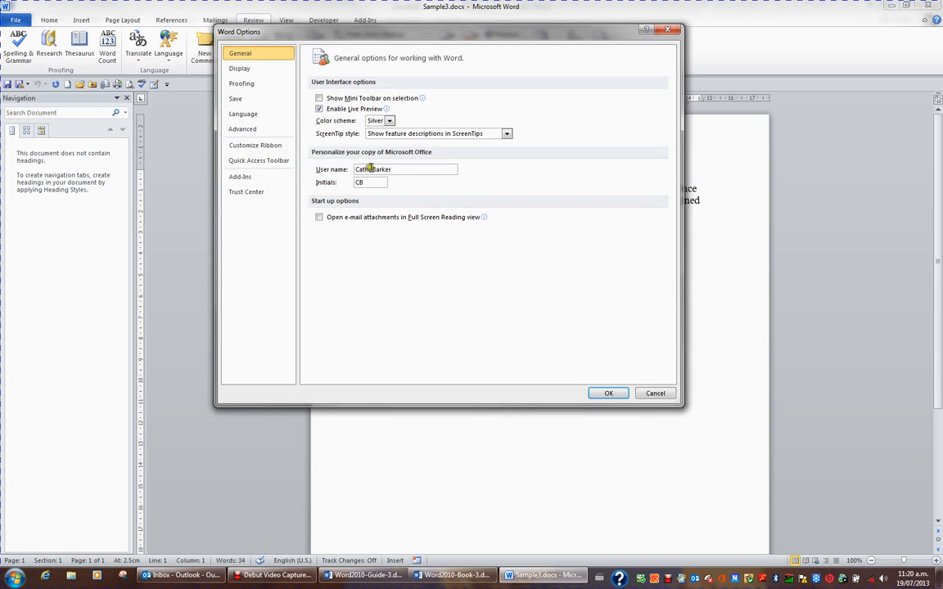
pyautogui.click(375, 170)
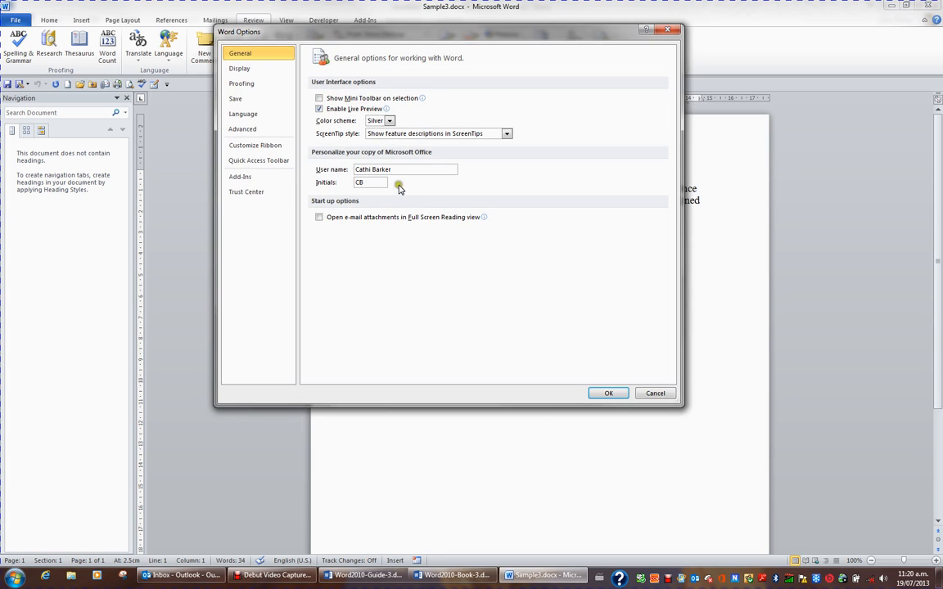
pyautogui.click(612, 394)
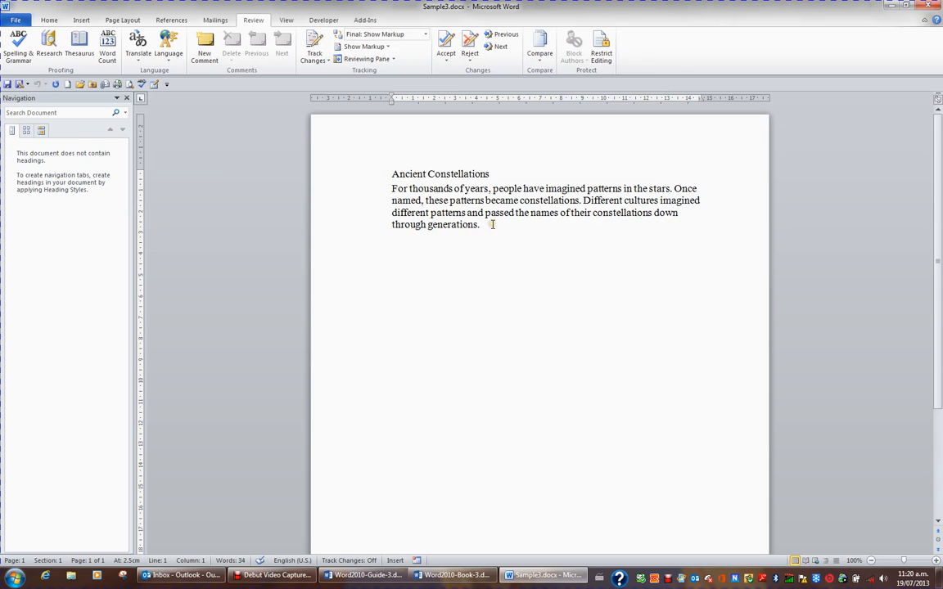
# Set the tracking options to always use balloons in Print and Web Layout, leaving the insertion color by author.
pyautogui.click(315, 59)
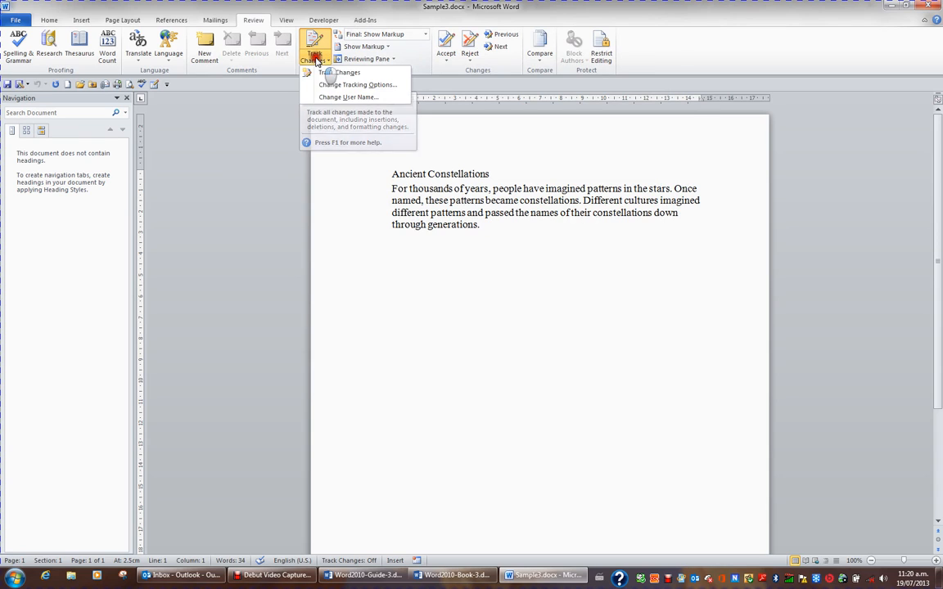
pyautogui.click(352, 86)
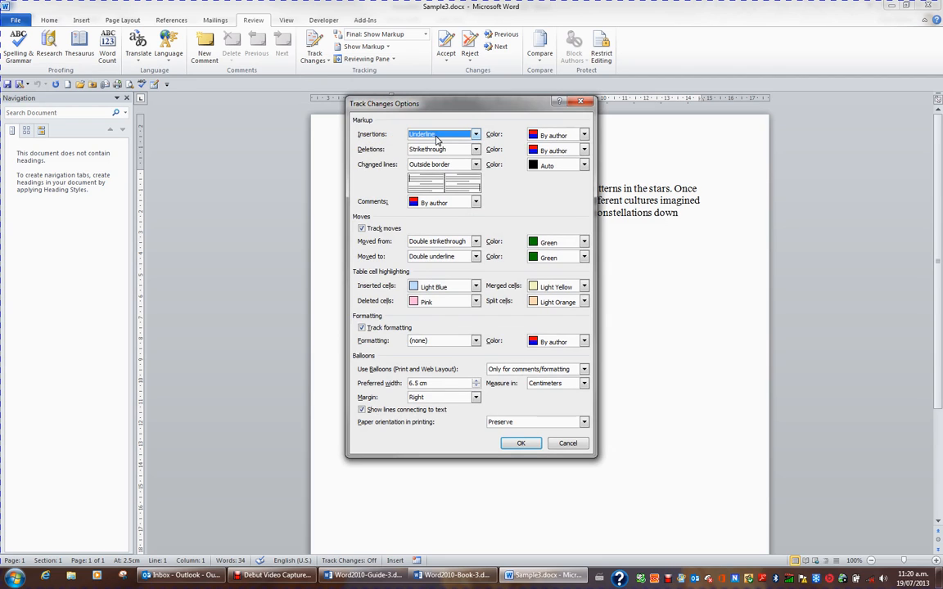
pyautogui.click(583, 135)
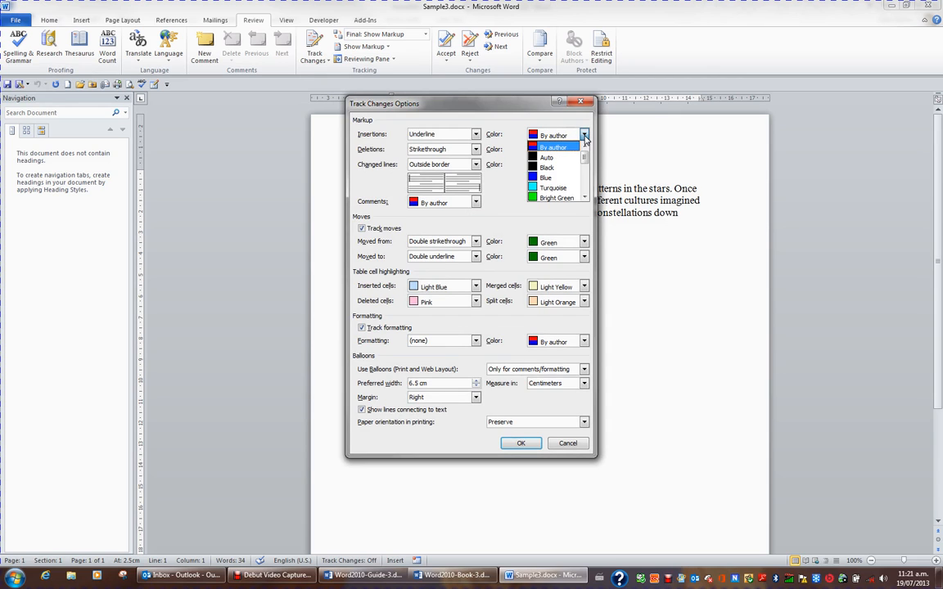
pyautogui.click(585, 136)
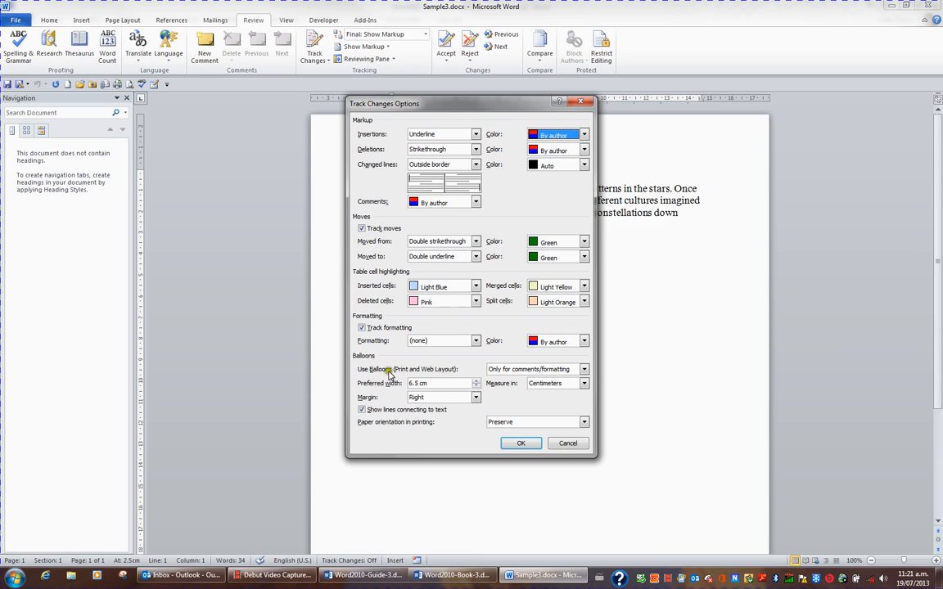
pyautogui.click(583, 370)
pyautogui.click(499, 380)
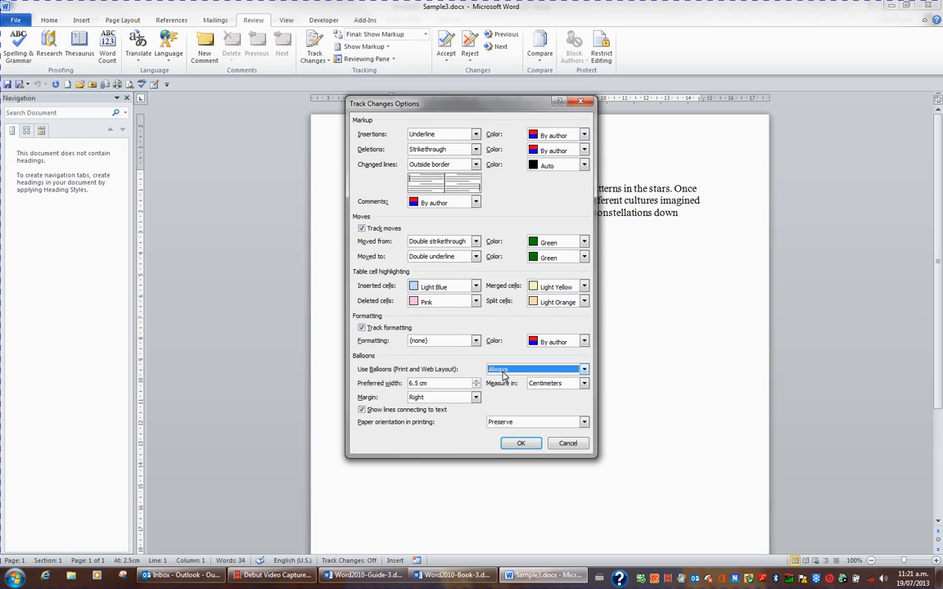
pyautogui.click(524, 443)
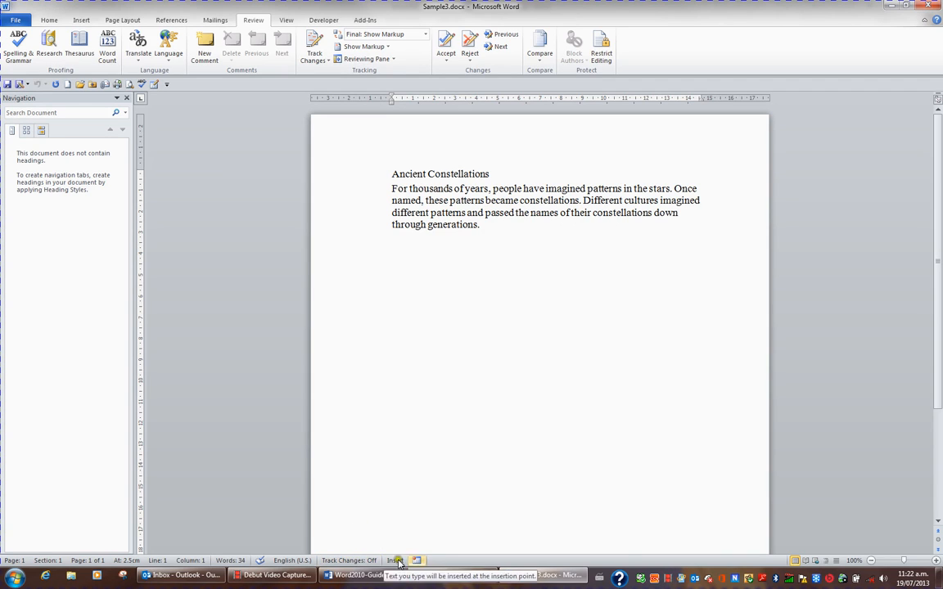
# Check that the Track Changes indicator is enabled for the status bar, and turn change tracking on.
pyautogui.rightClick(439, 561)
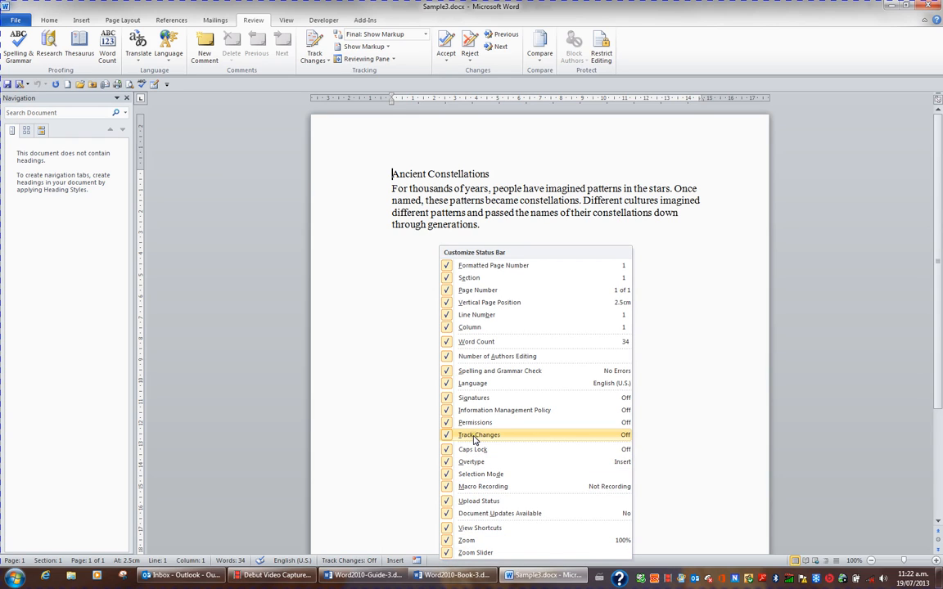
pyautogui.click(354, 564)
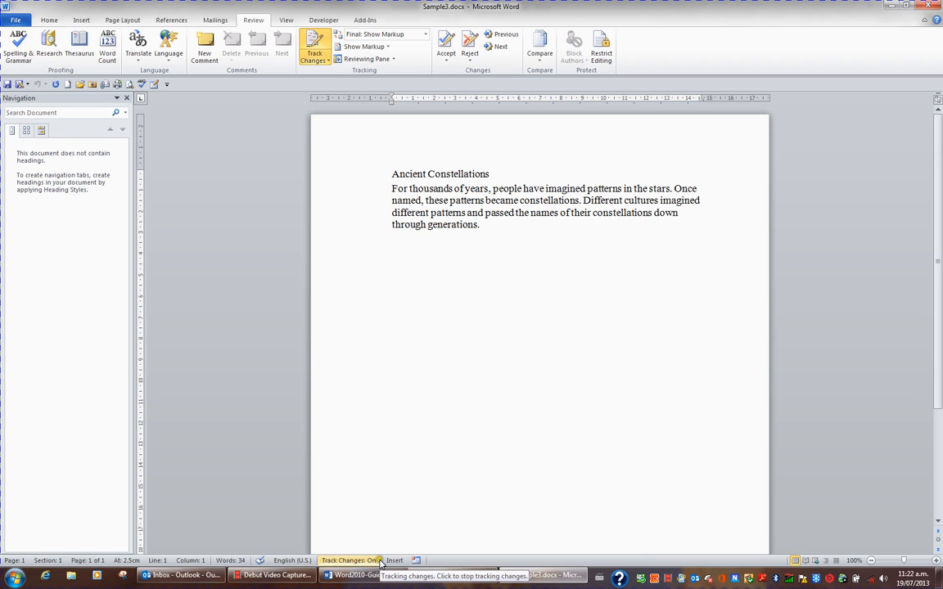
pyautogui.click(379, 563)
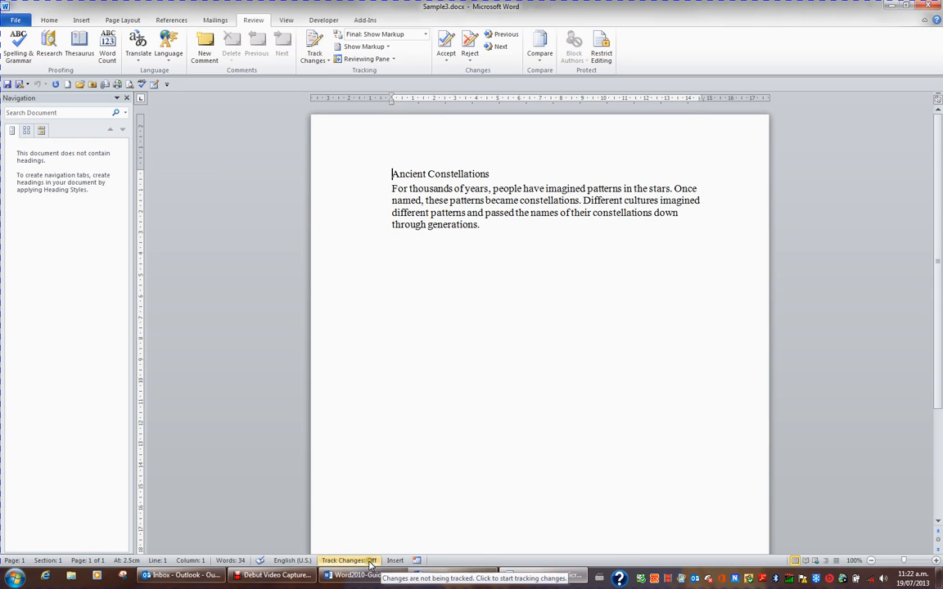
pyautogui.click(368, 562)
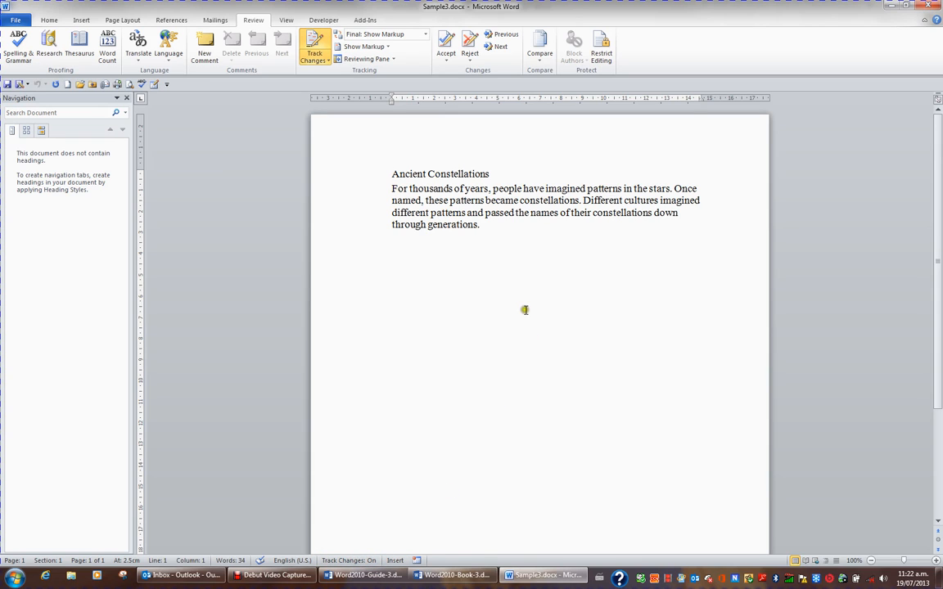
# Replace "imagined" with "envisioned" in the first sentence and insert "they were" after "Once" in the second sentence.
pyautogui.doubleClick(566, 188)
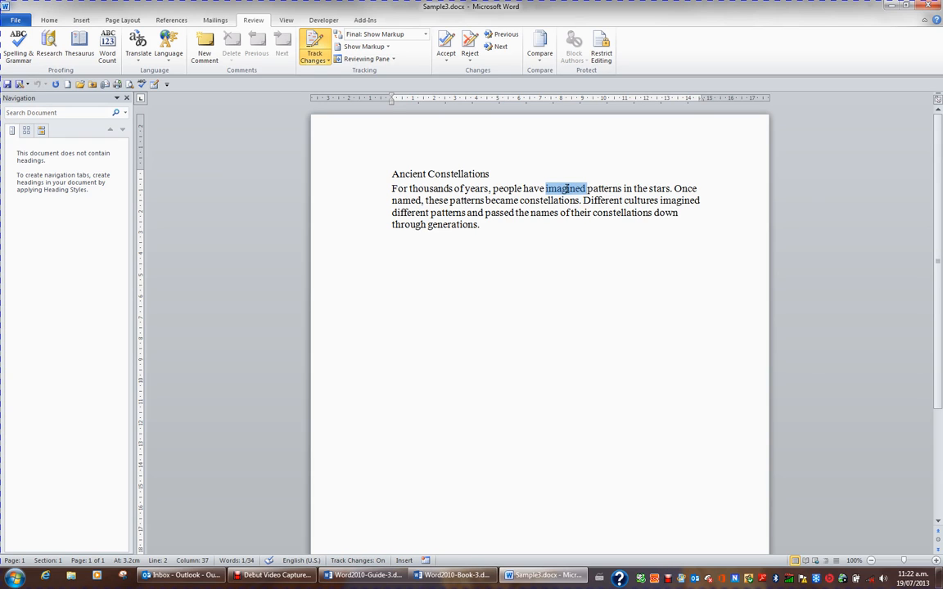
pyautogui.press('Delete')
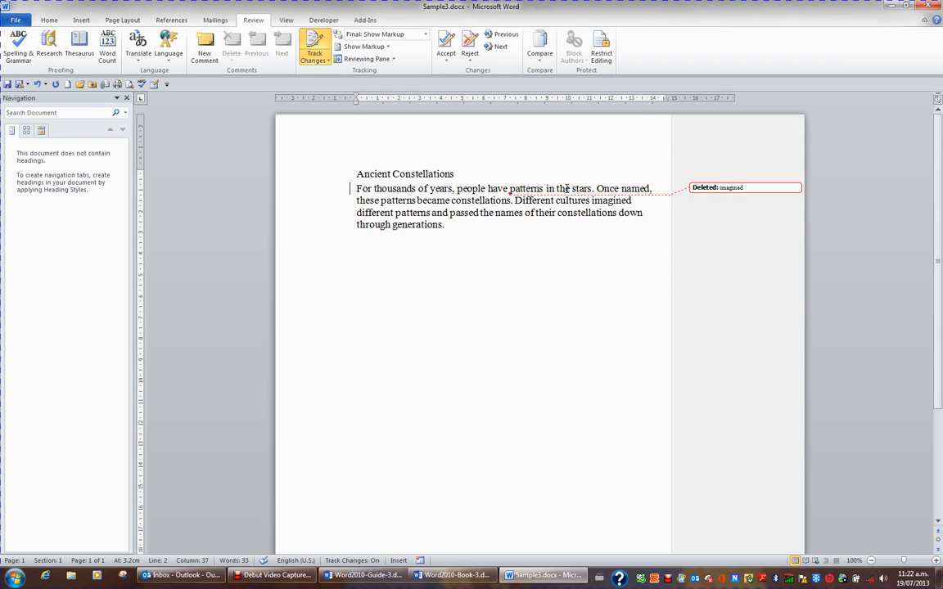
pyautogui.write('envisi')
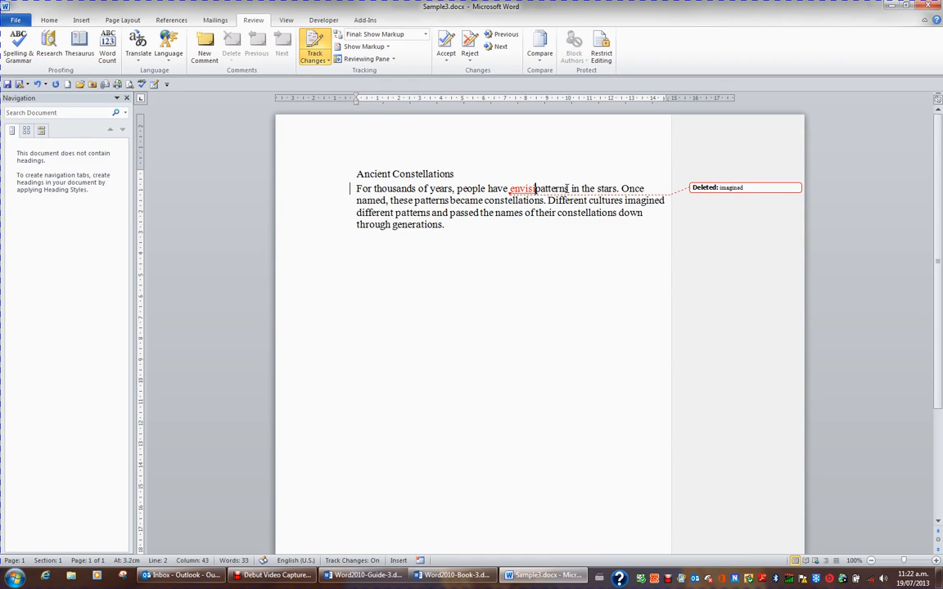
pyautogui.write('oned')
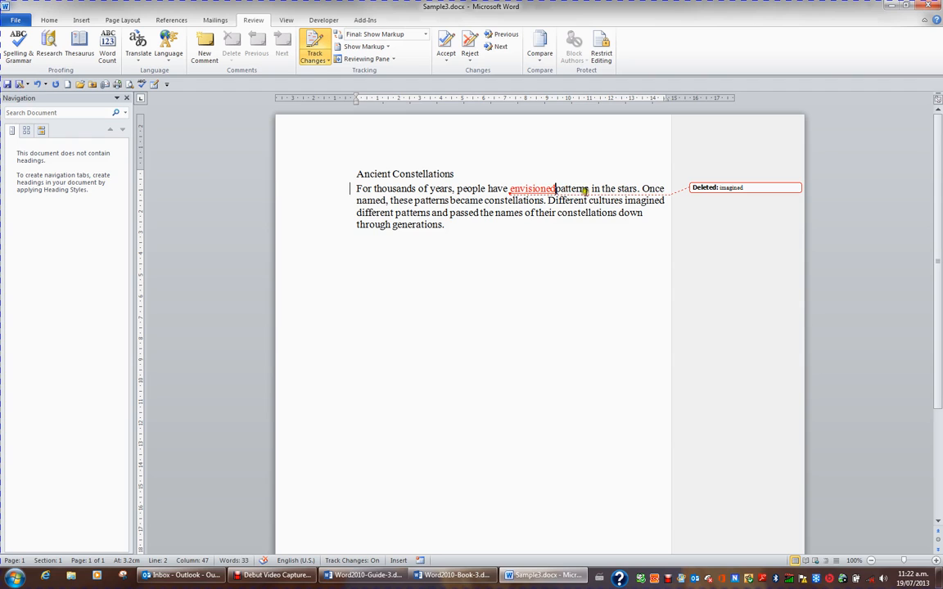
pyautogui.click(667, 189)
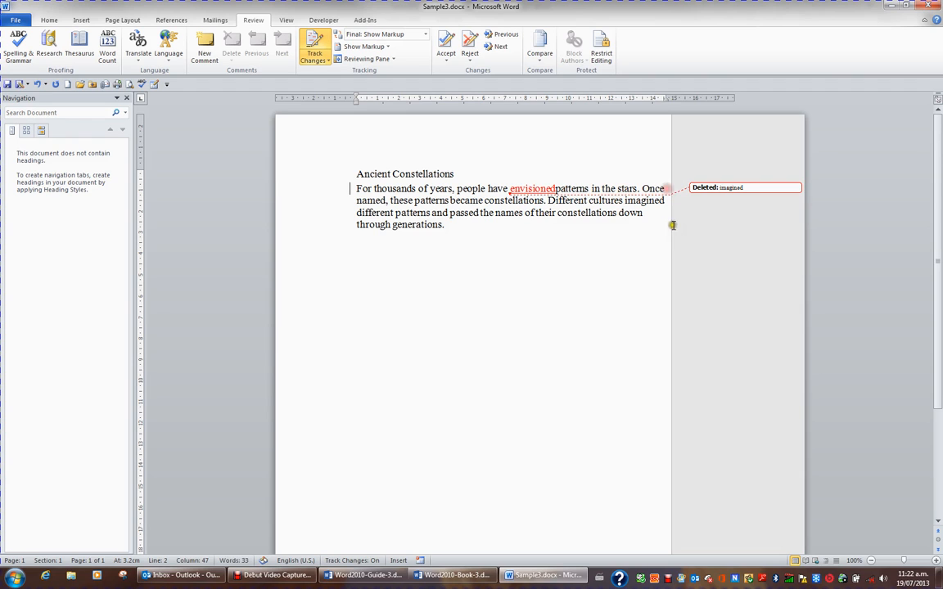
pyautogui.write('they were')
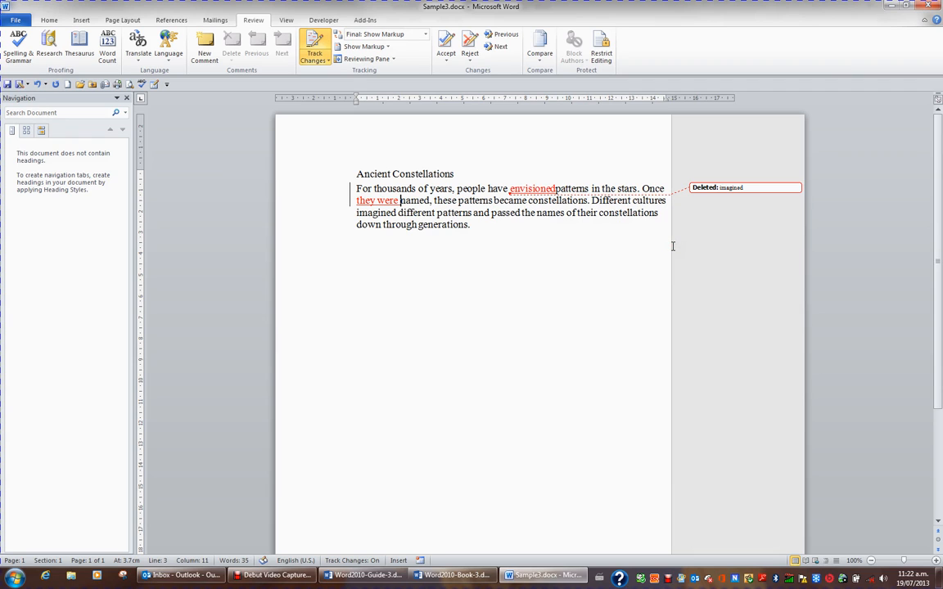
# Add the missing space between "envisioned" and "patterns", and turn change tracking off.
pyautogui.click(555, 188)
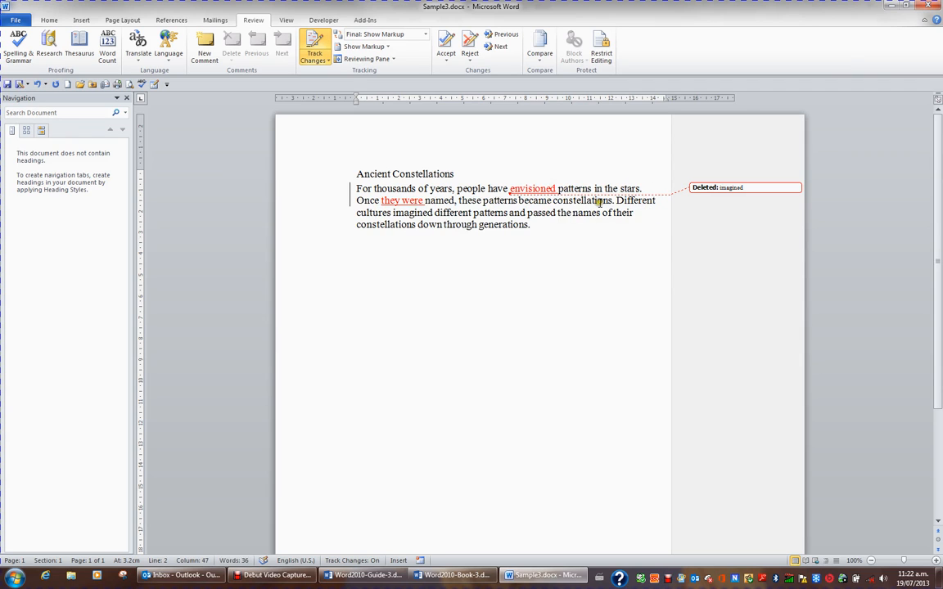
pyautogui.press('Right')
pyautogui.moveTo(422, 201)
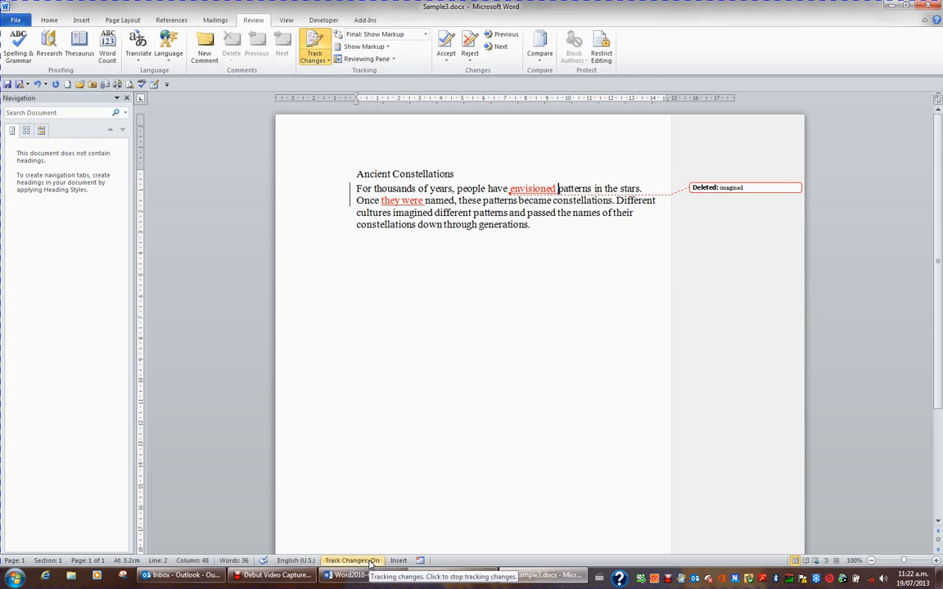
pyautogui.click(316, 43)
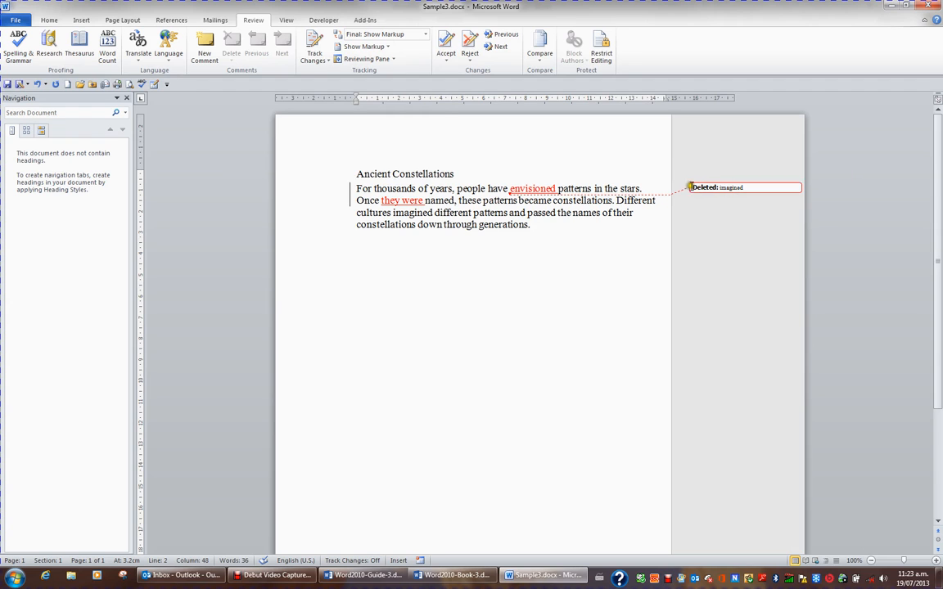
# Display the document as Original: Show Markup, and return it to Final: Show Markup to compare the two.
pyautogui.click(424, 35)
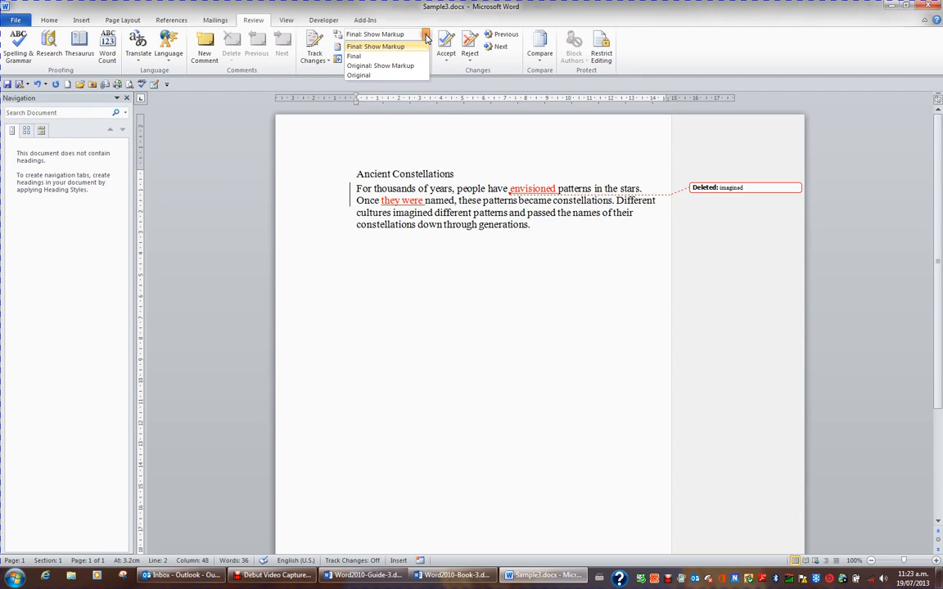
pyautogui.click(417, 68)
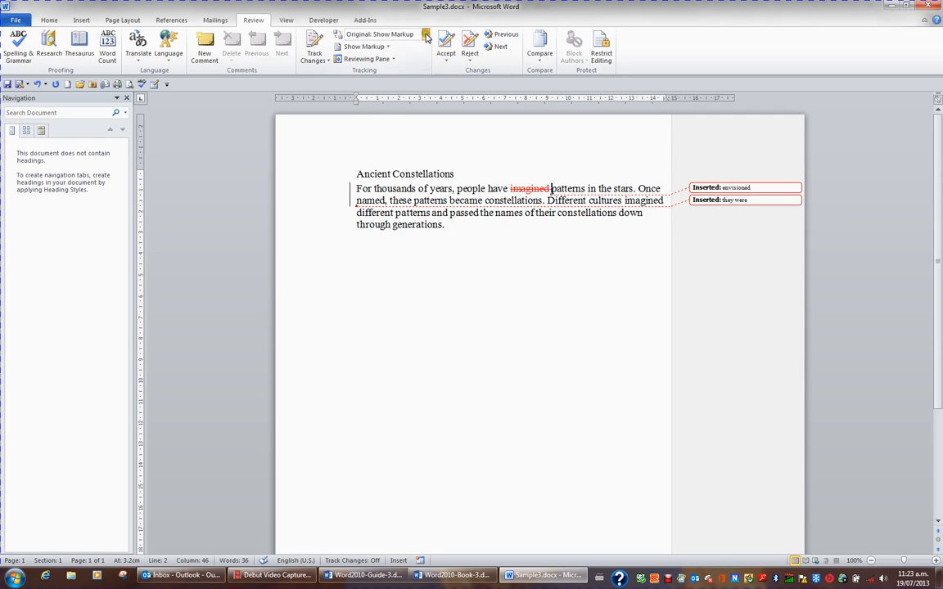
pyautogui.click(385, 34)
pyautogui.click(410, 48)
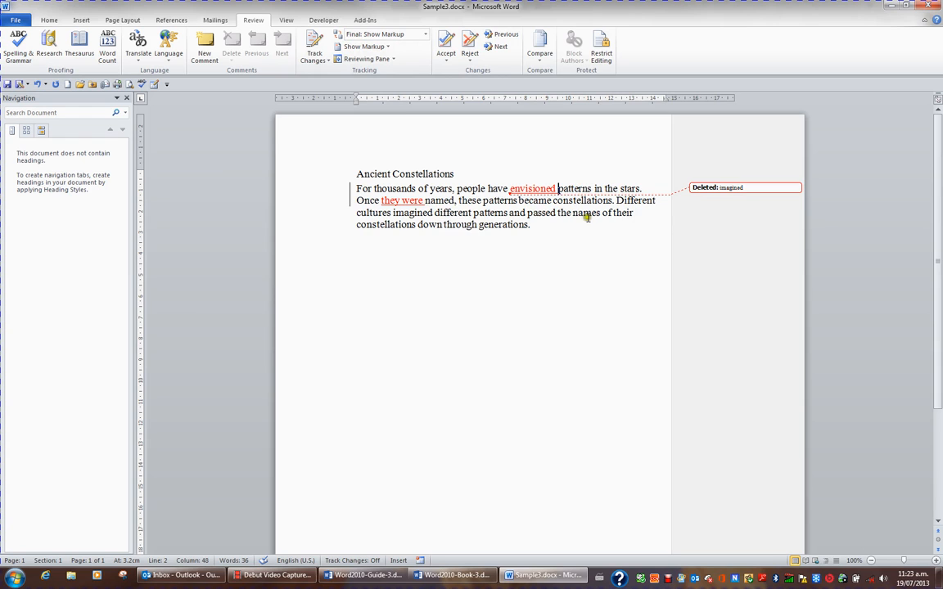
# Compare the text without markup by displaying the Original version and the Final version.
pyautogui.click(425, 35)
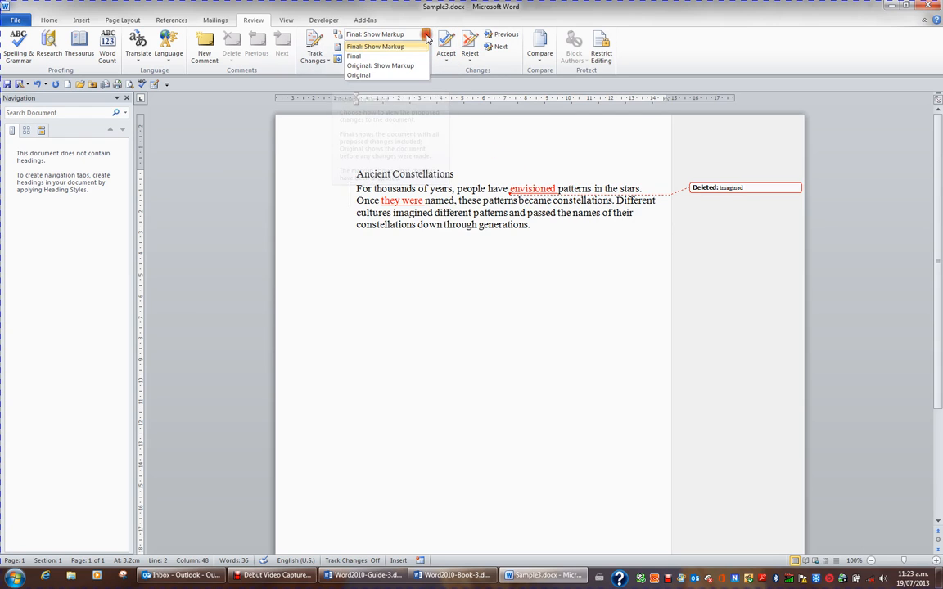
pyautogui.click(400, 75)
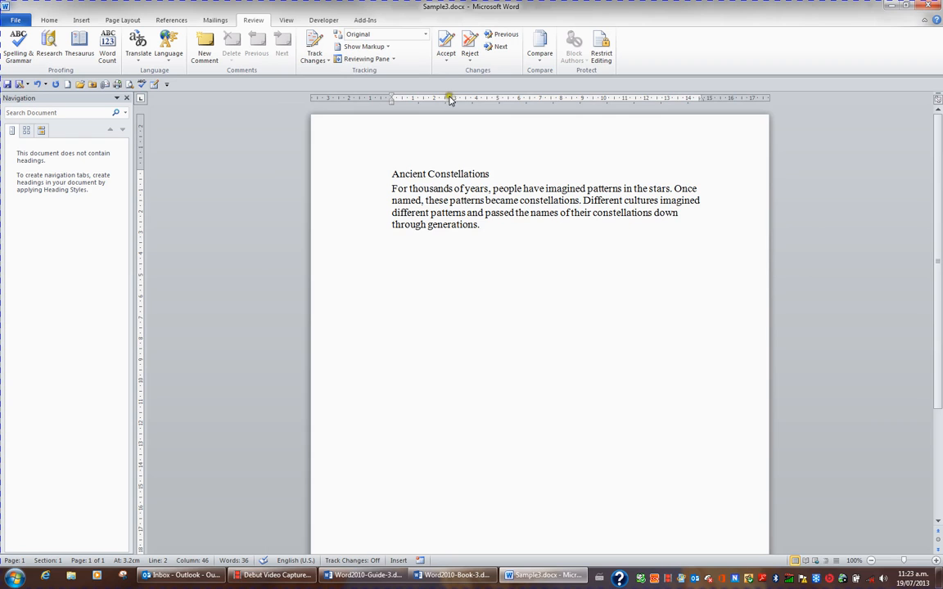
pyautogui.click(427, 34)
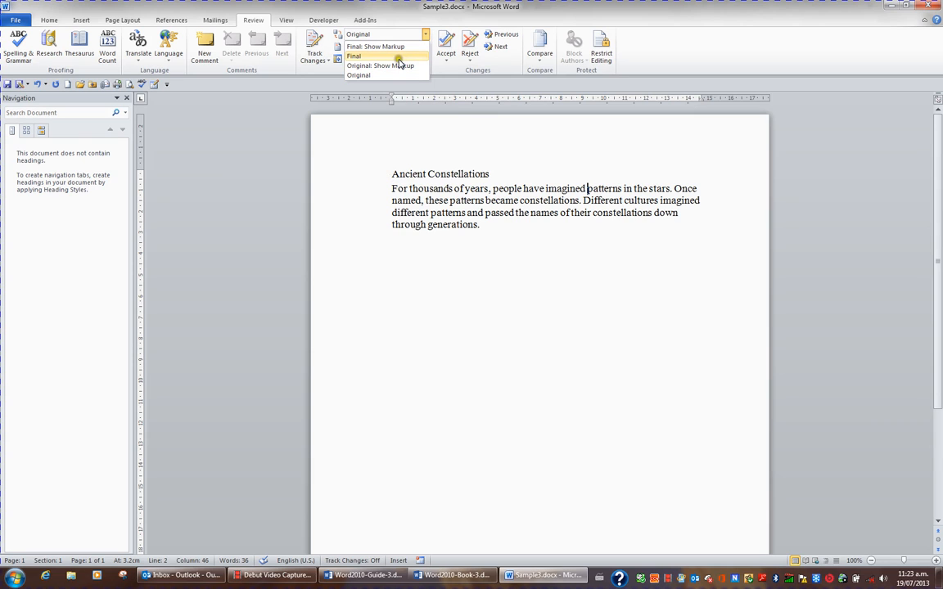
pyautogui.click(398, 55)
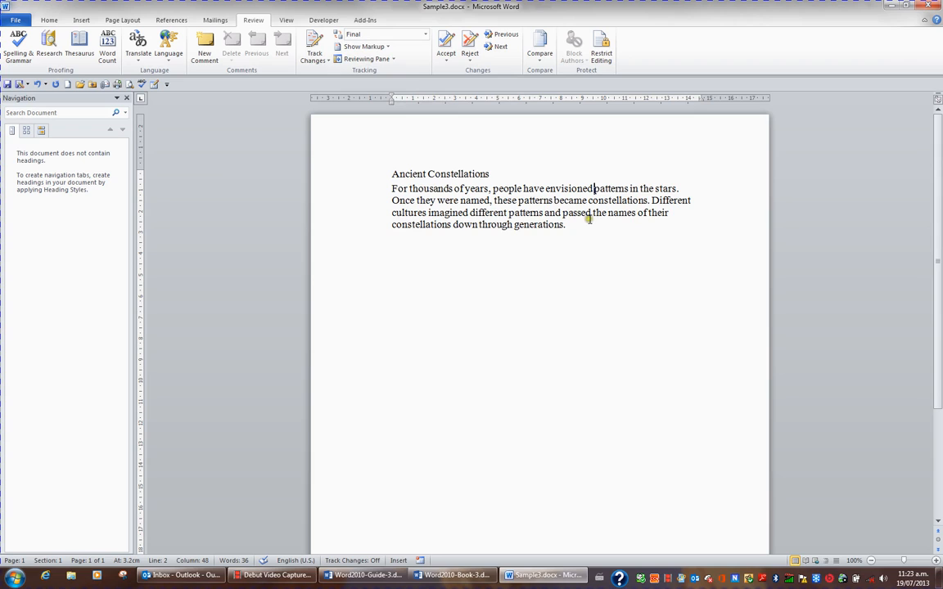
# Switch the review display to Original: Show Markup and examine the deleted and inserted text.
pyautogui.click(425, 34)
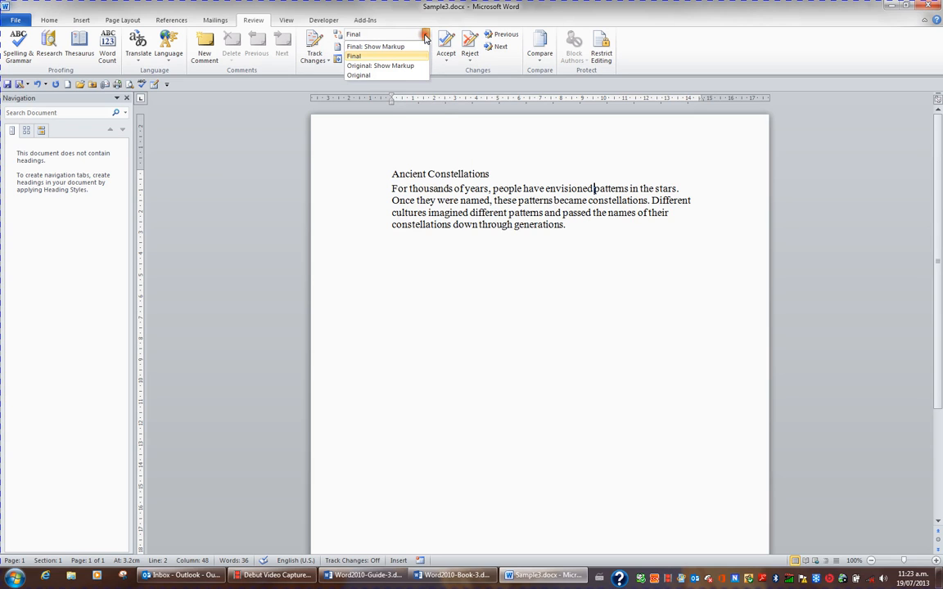
pyautogui.click(411, 65)
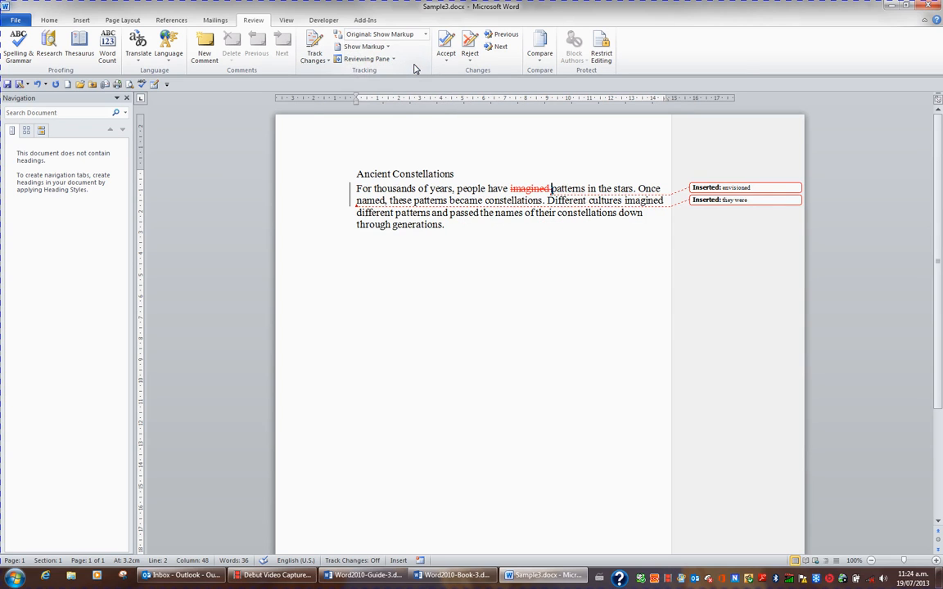
pyautogui.click(495, 216)
pyautogui.click(492, 217)
# Set the Track Changes options to use balloons only for comments/formatting.
pyautogui.click(322, 62)
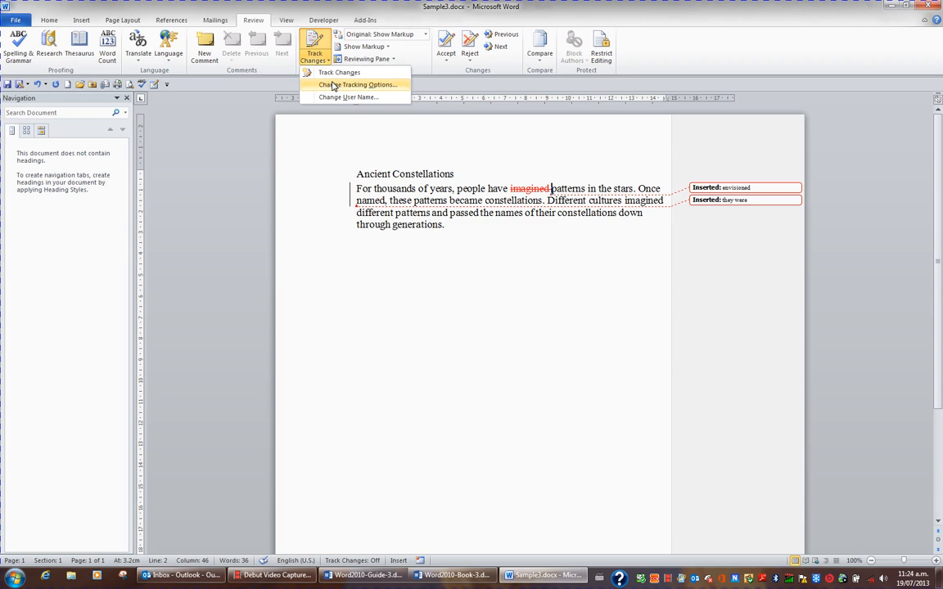
pyautogui.click(333, 85)
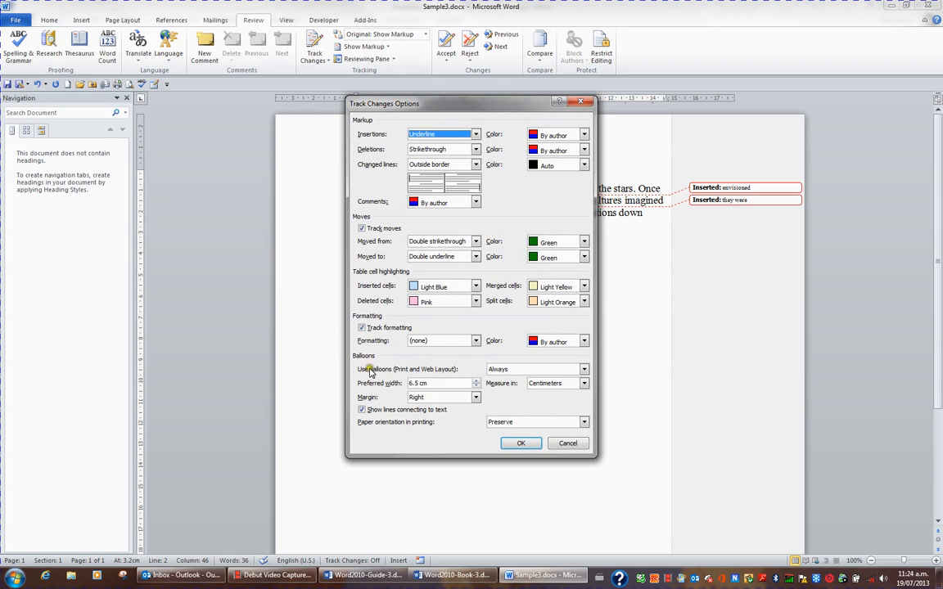
pyautogui.click(584, 369)
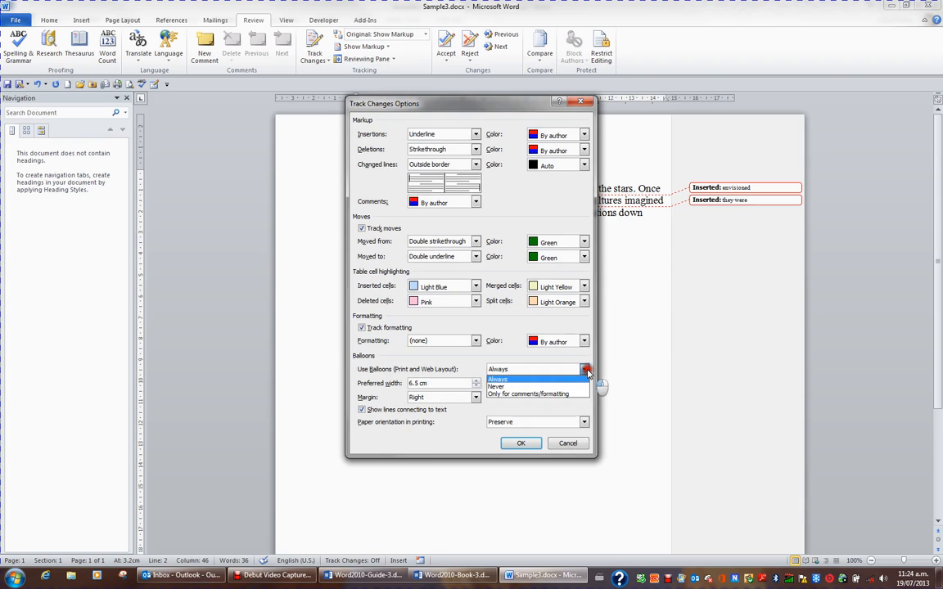
pyautogui.click(542, 398)
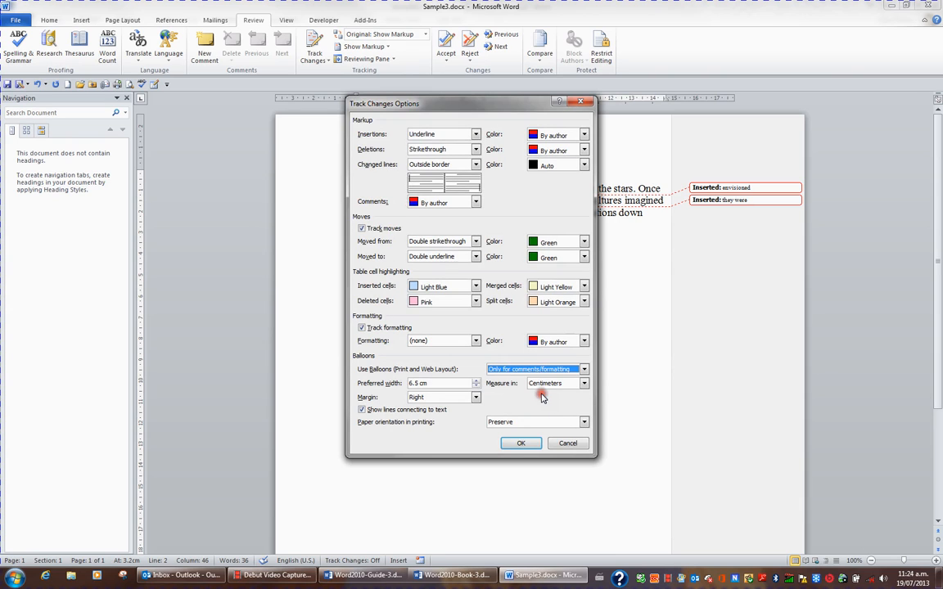
pyautogui.click(526, 442)
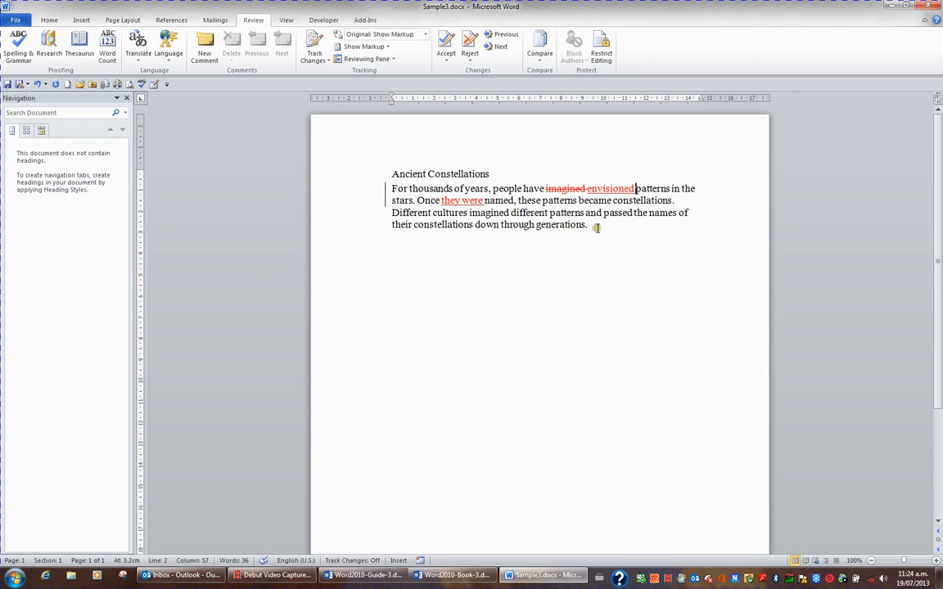
# Review the list of revisions in the vertical and the horizontal Reviewing Pane, and close the pane.
pyautogui.click(392, 60)
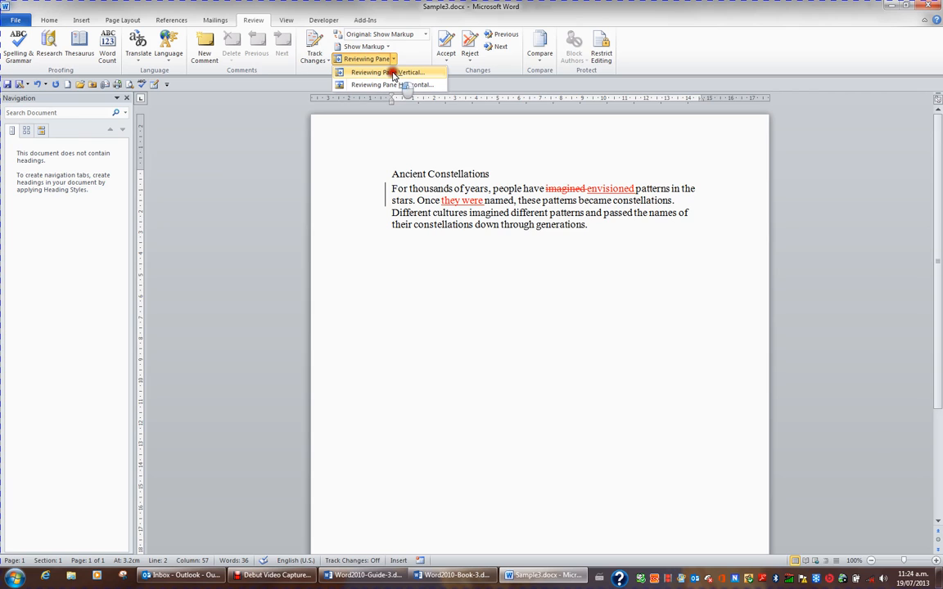
pyautogui.click(394, 74)
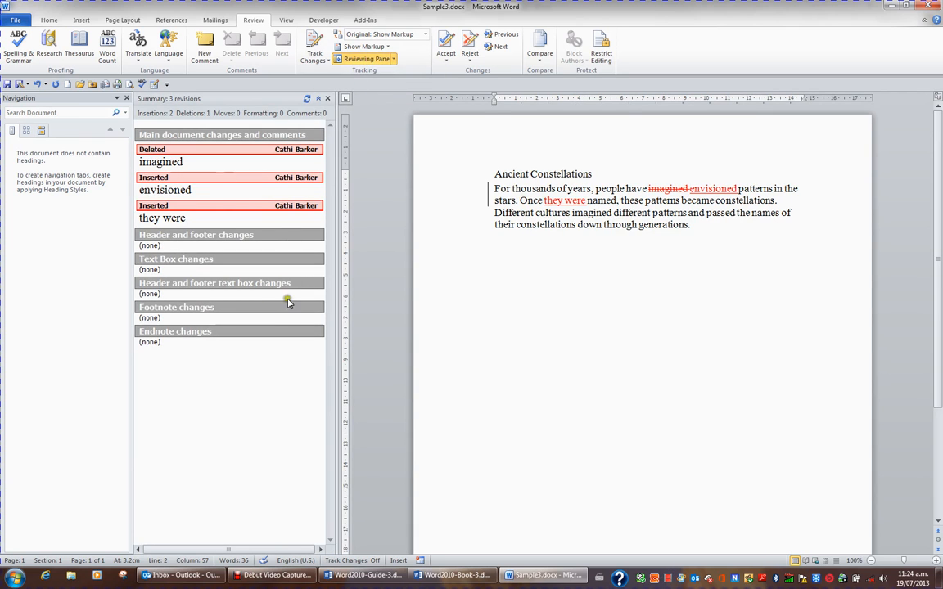
pyautogui.click(394, 60)
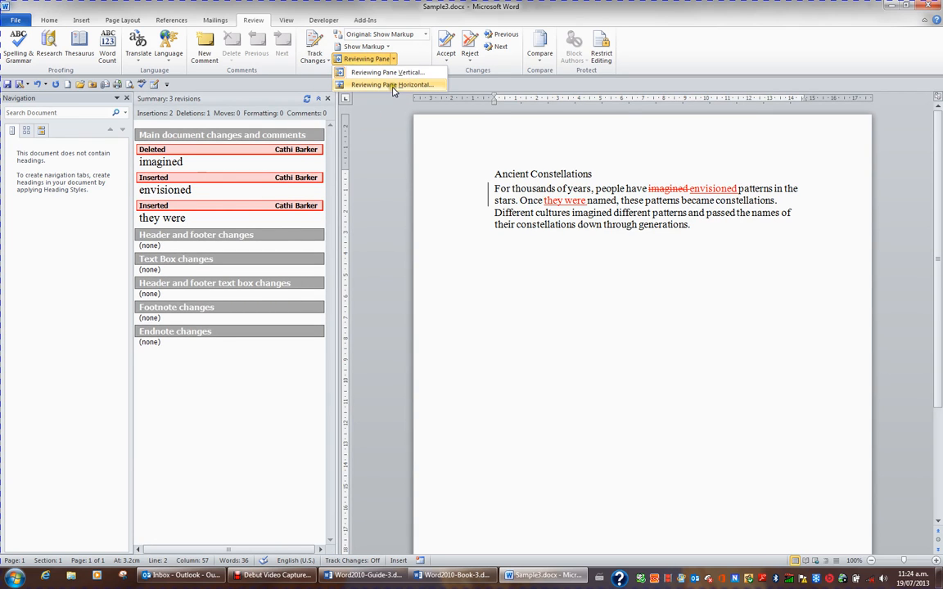
pyautogui.click(391, 85)
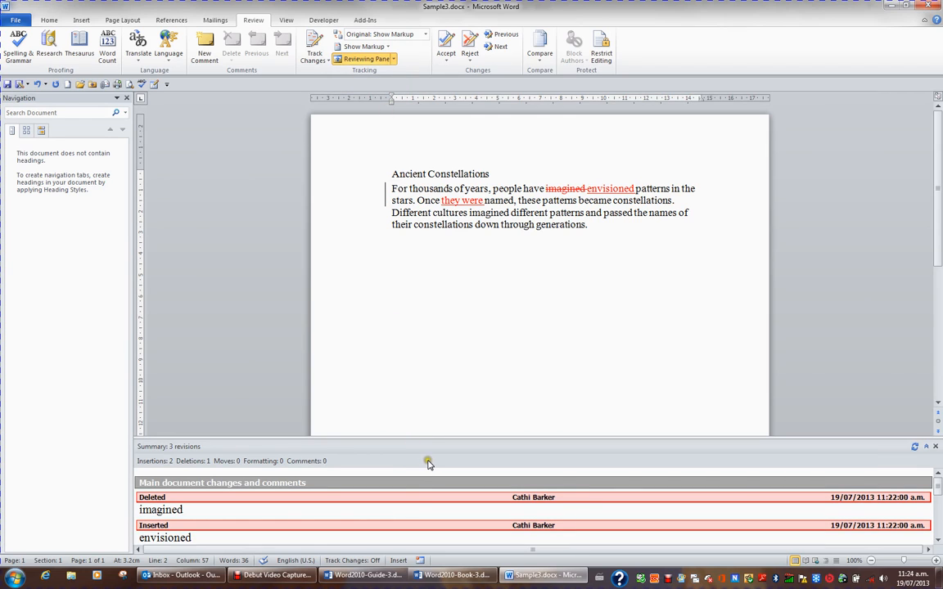
pyautogui.click(373, 62)
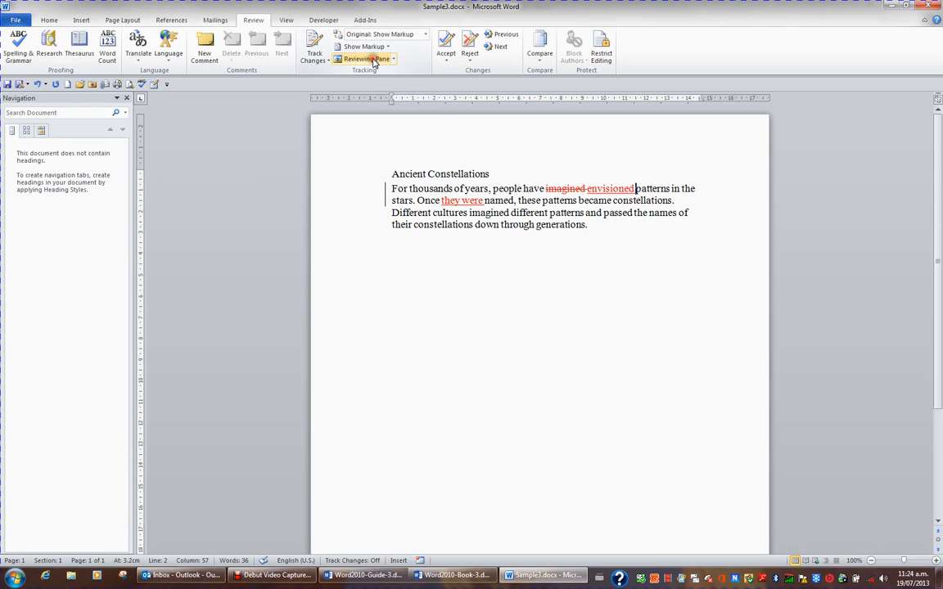
# Hide the markup of all reviewers, and show the single listed reviewer's markup again.
pyautogui.click(388, 47)
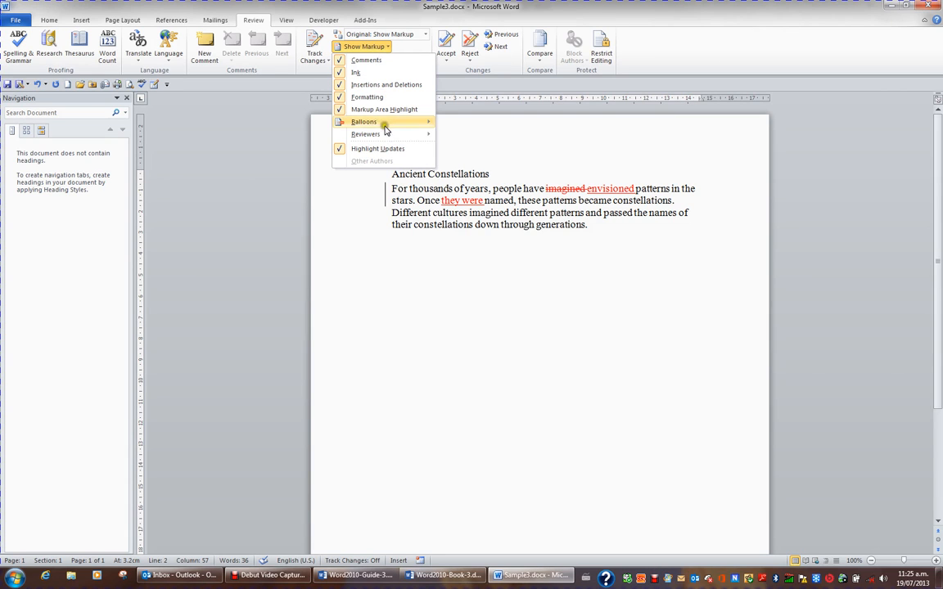
pyautogui.moveTo(387, 136)
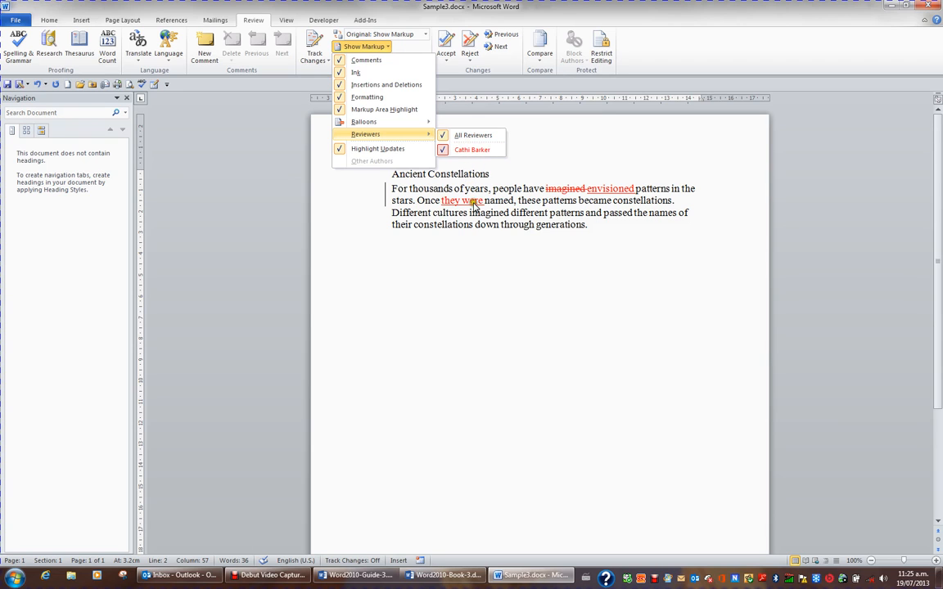
pyautogui.click(442, 138)
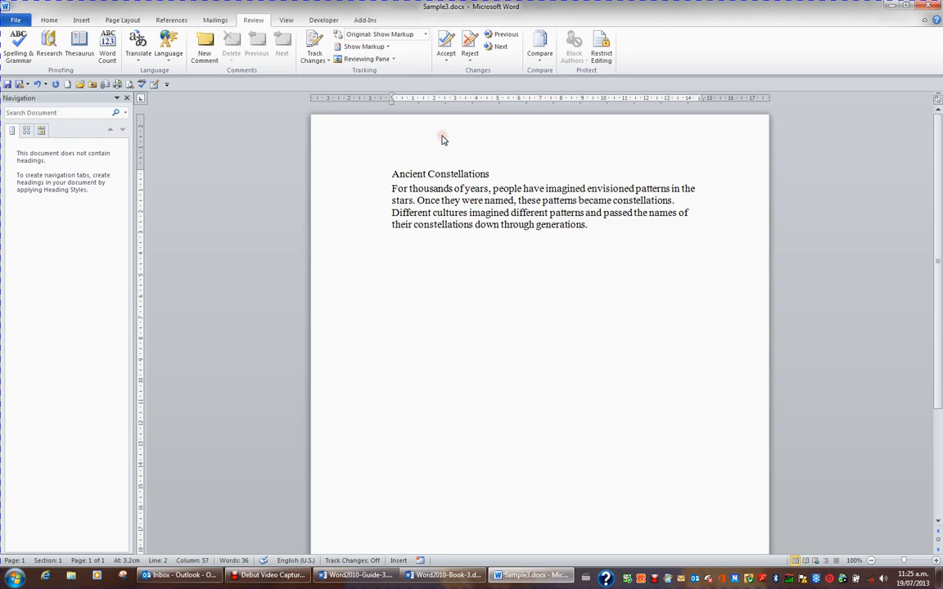
pyautogui.click(388, 48)
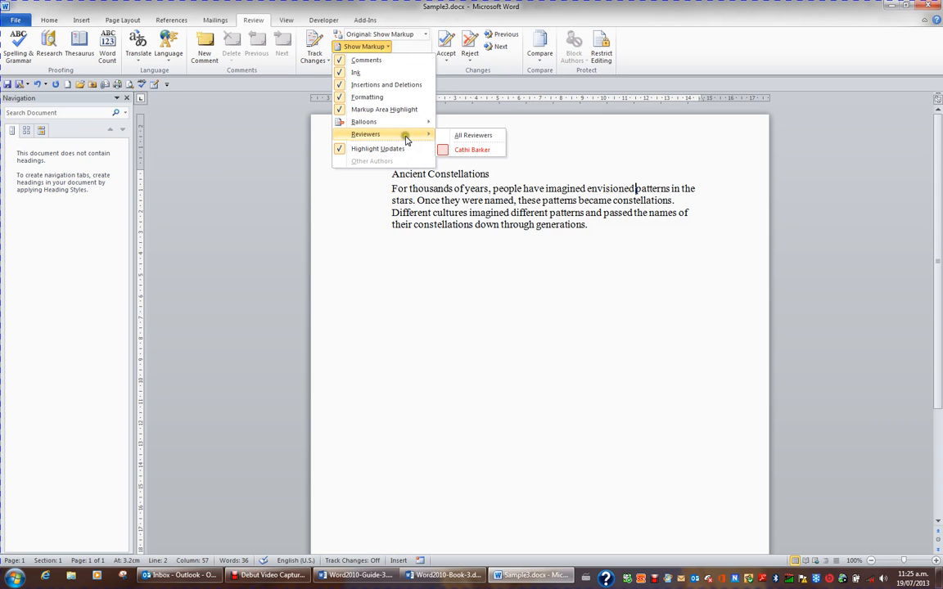
pyautogui.click(448, 150)
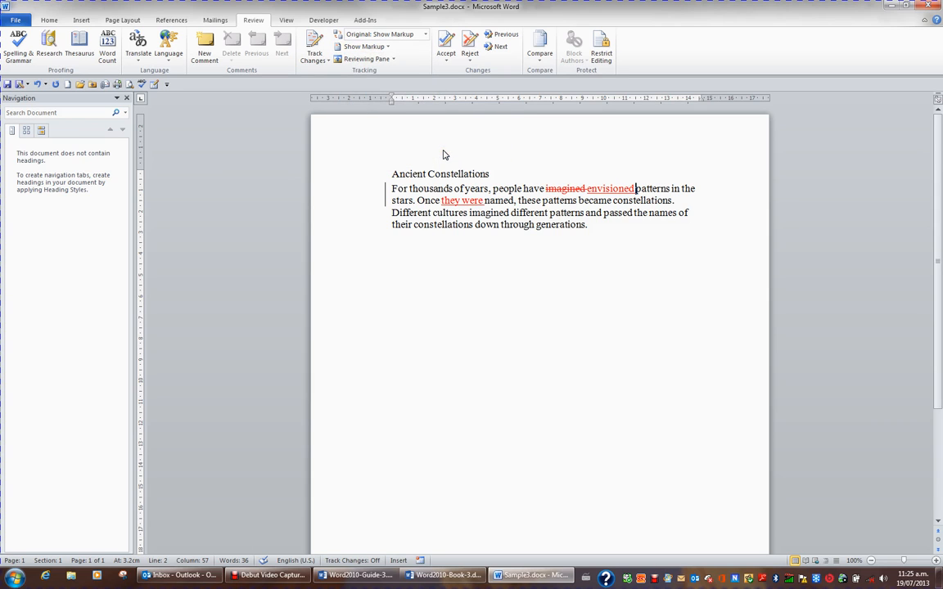
# Hide the insertions and deletions markup, restore it, and look over the markup types that can be shown.
pyautogui.click(387, 48)
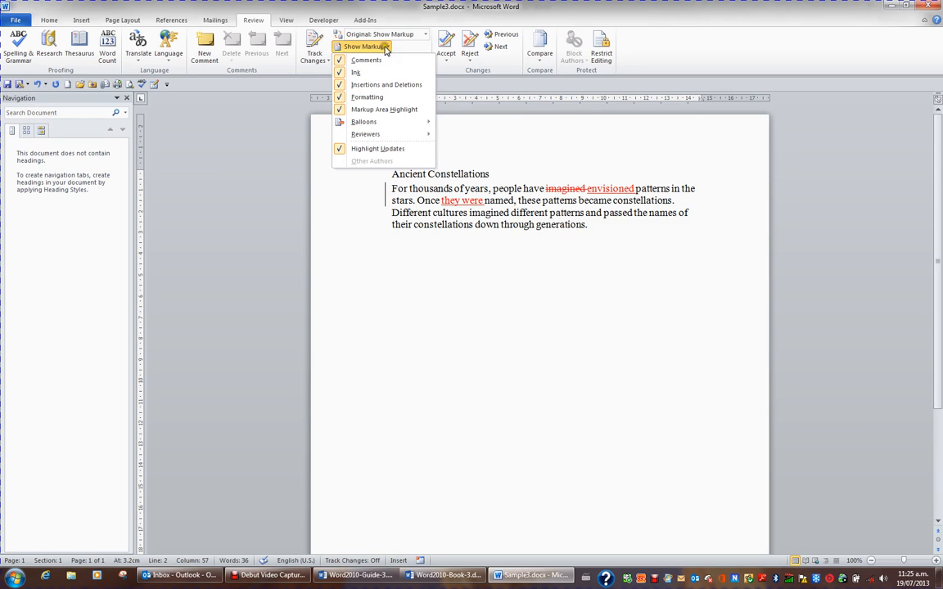
pyautogui.click(371, 85)
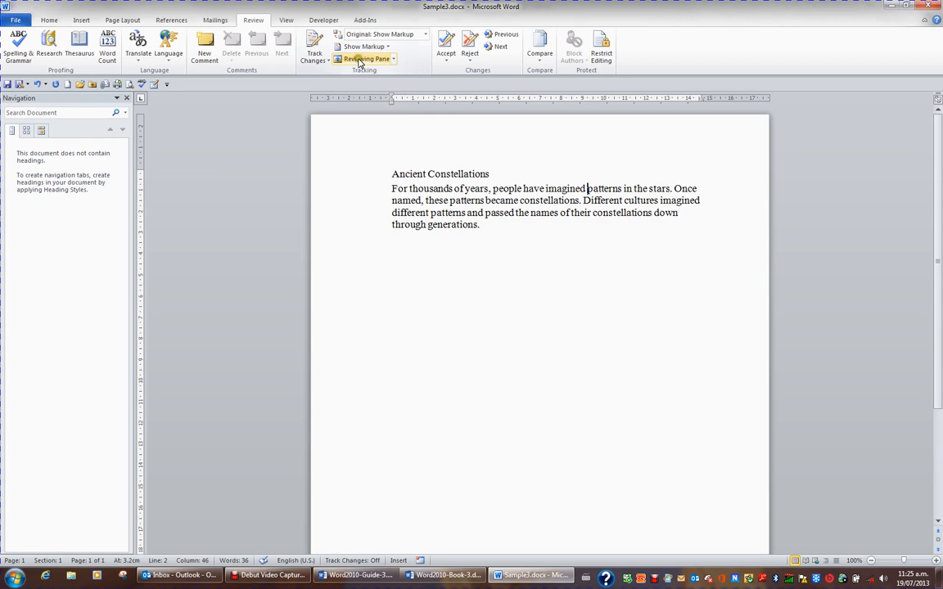
pyautogui.click(383, 46)
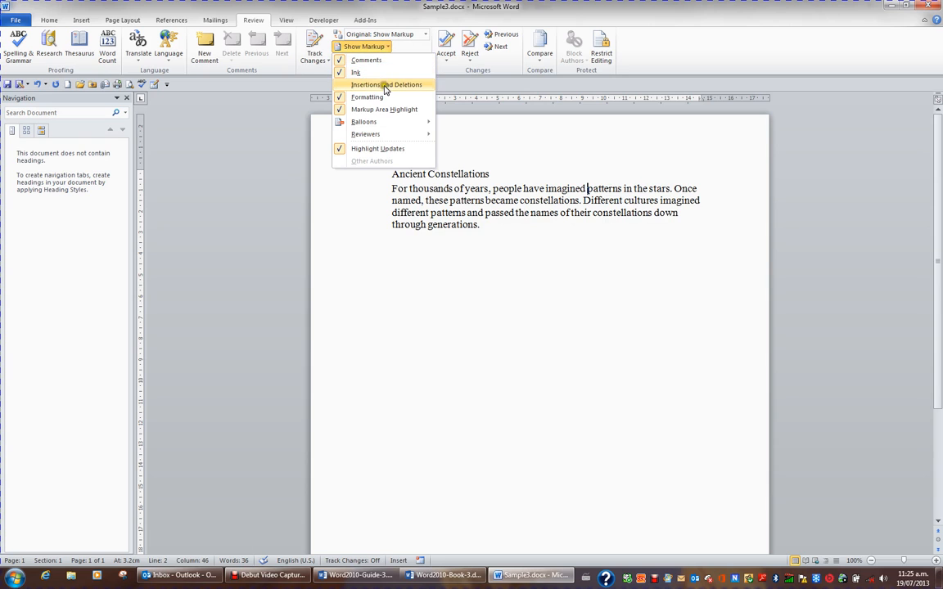
pyautogui.click(385, 88)
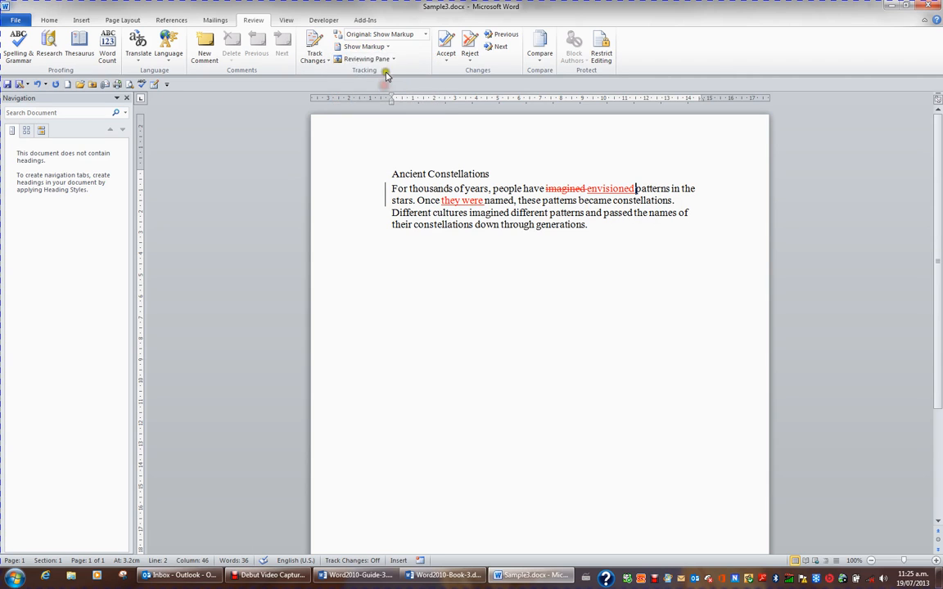
pyautogui.click(388, 51)
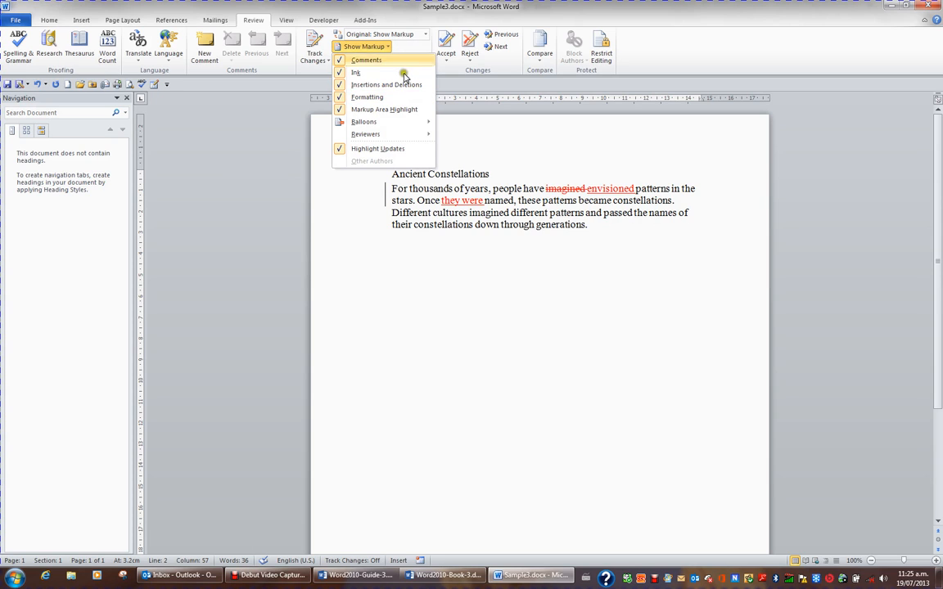
pyautogui.click(389, 49)
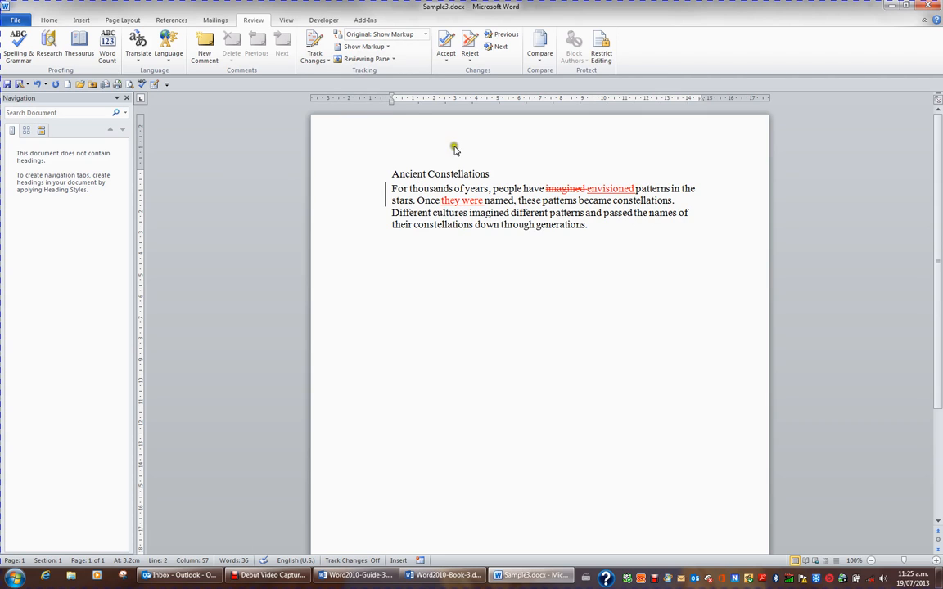
# Switch the review display to Original, check the print preview, and return to the document's review tools.
pyautogui.click(424, 35)
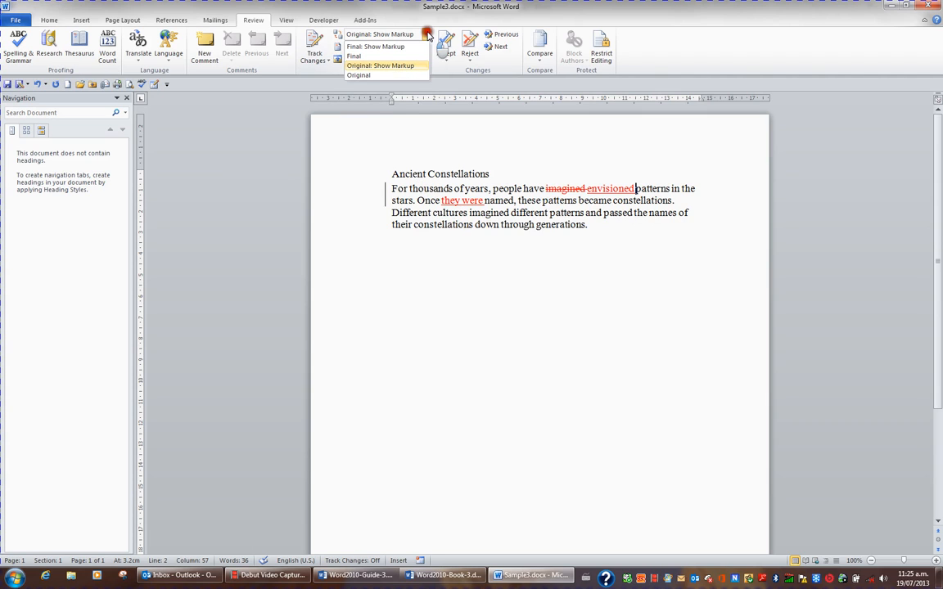
pyautogui.click(422, 78)
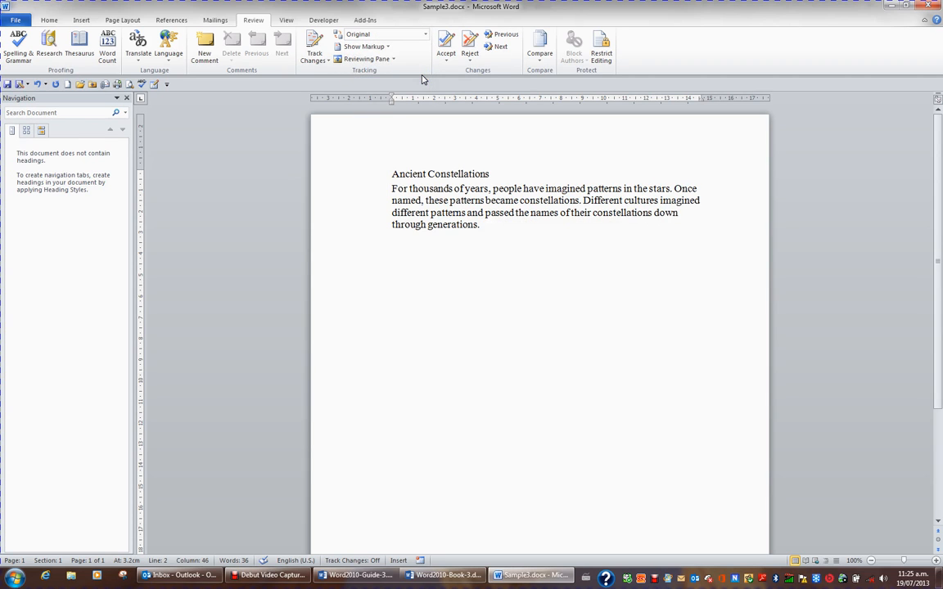
pyautogui.click(22, 21)
pyautogui.click(32, 167)
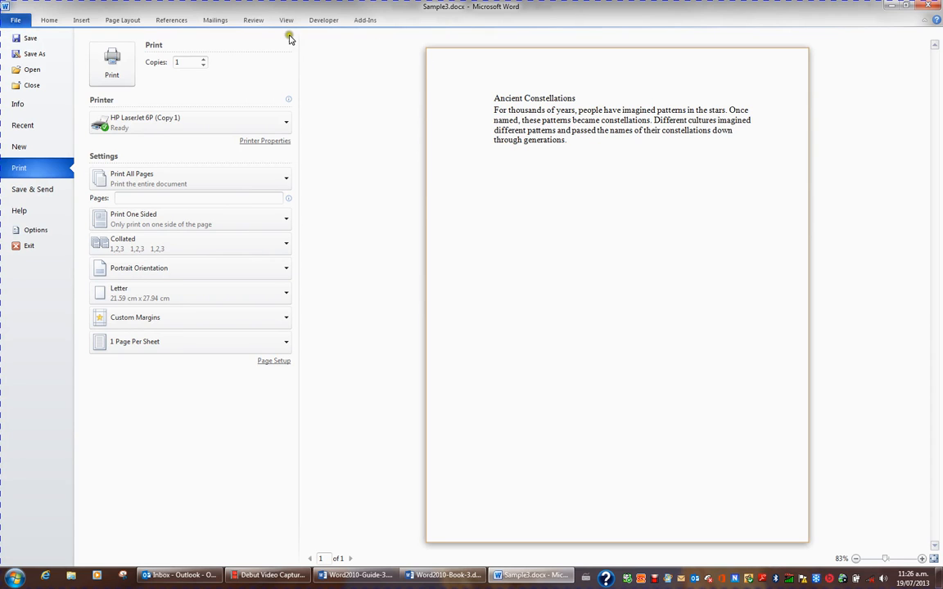
pyautogui.click(253, 20)
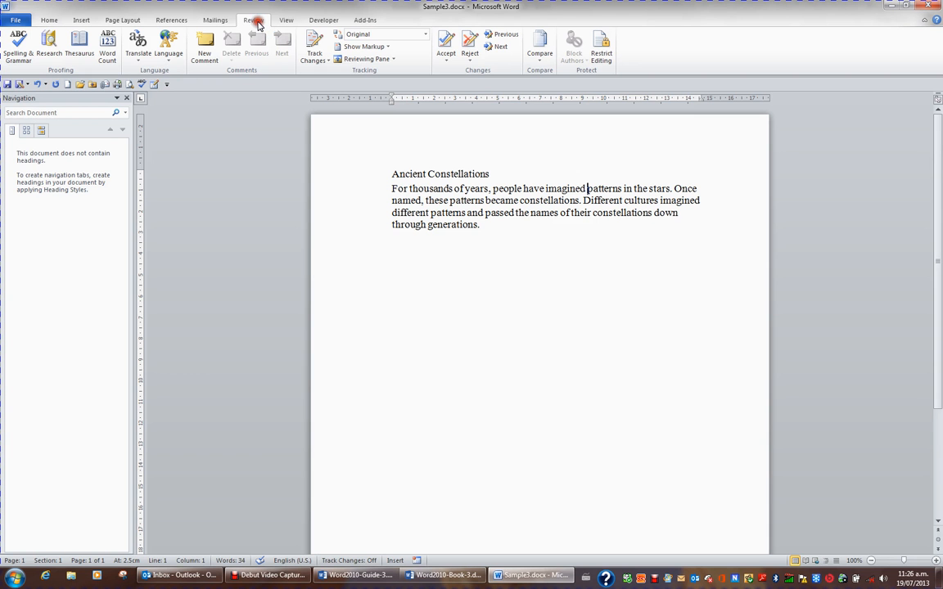
# Switch the review display to Original: Show Markup, check the print preview, and return to the document to inspect the "they were" insertion.
pyautogui.click(425, 34)
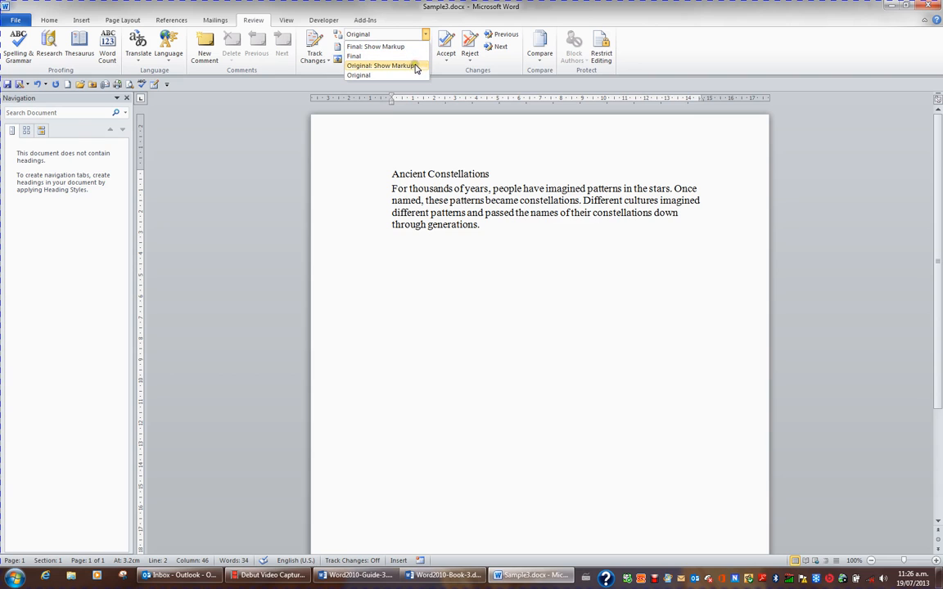
pyautogui.click(415, 66)
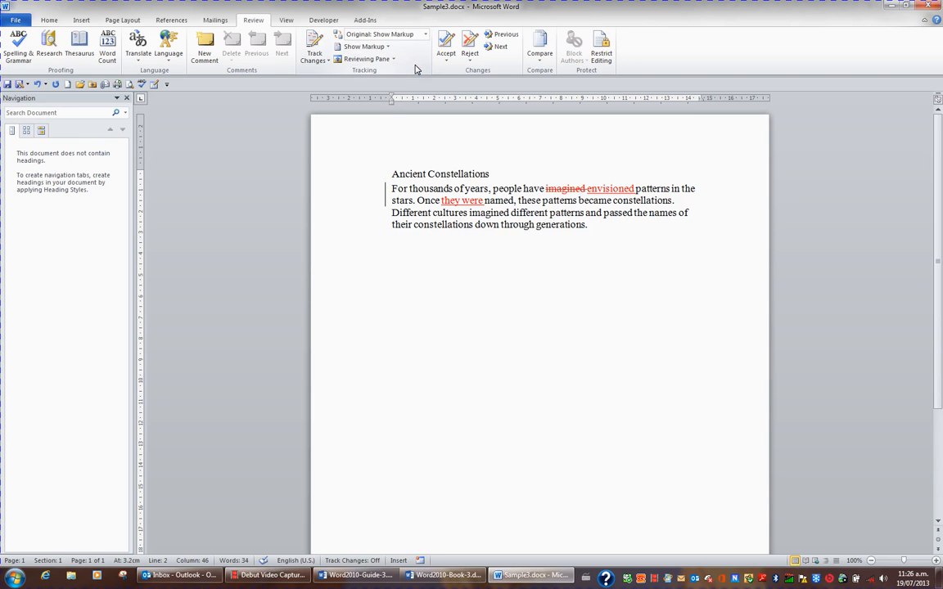
pyautogui.click(16, 20)
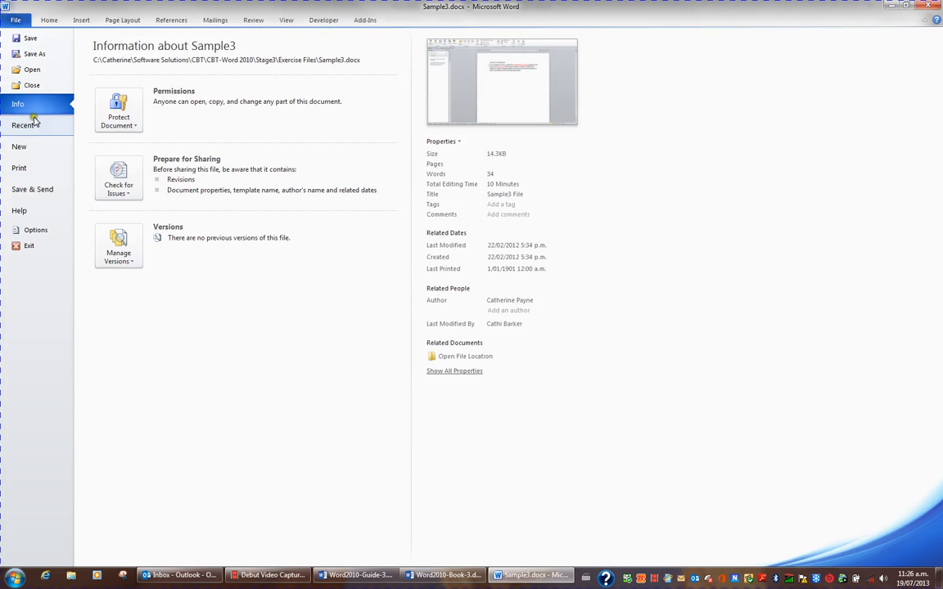
pyautogui.click(26, 166)
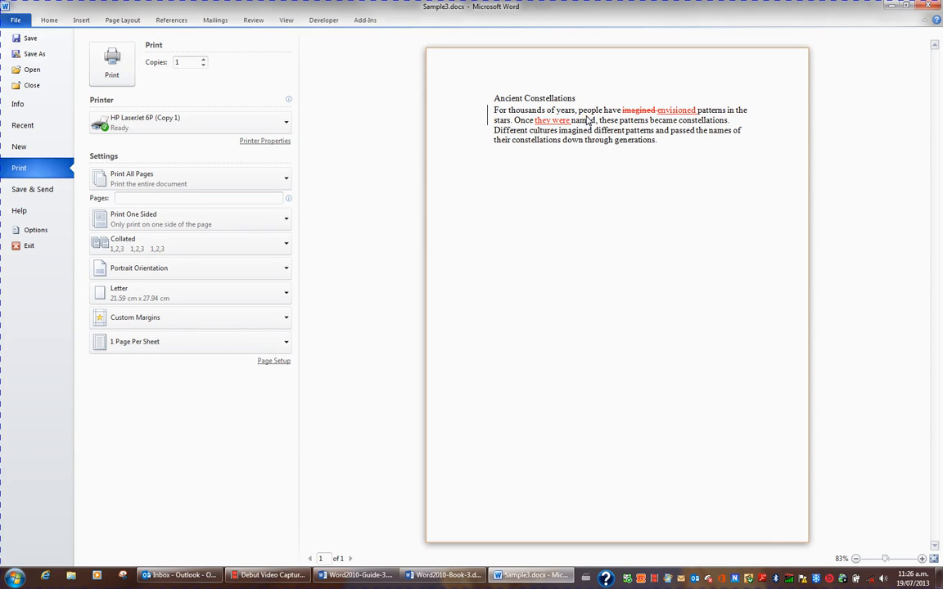
pyautogui.click(250, 19)
pyautogui.click(635, 189)
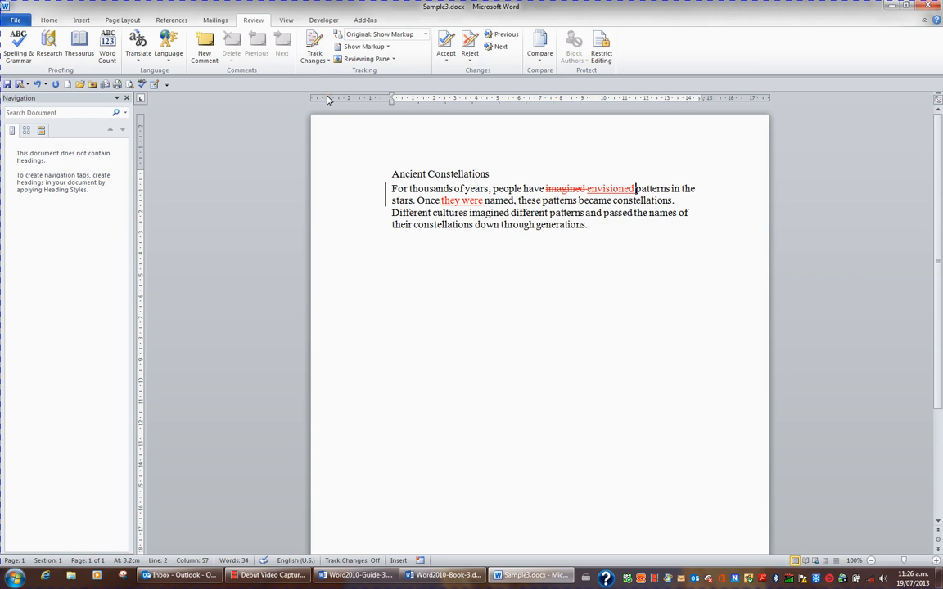
pyautogui.moveTo(475, 197)
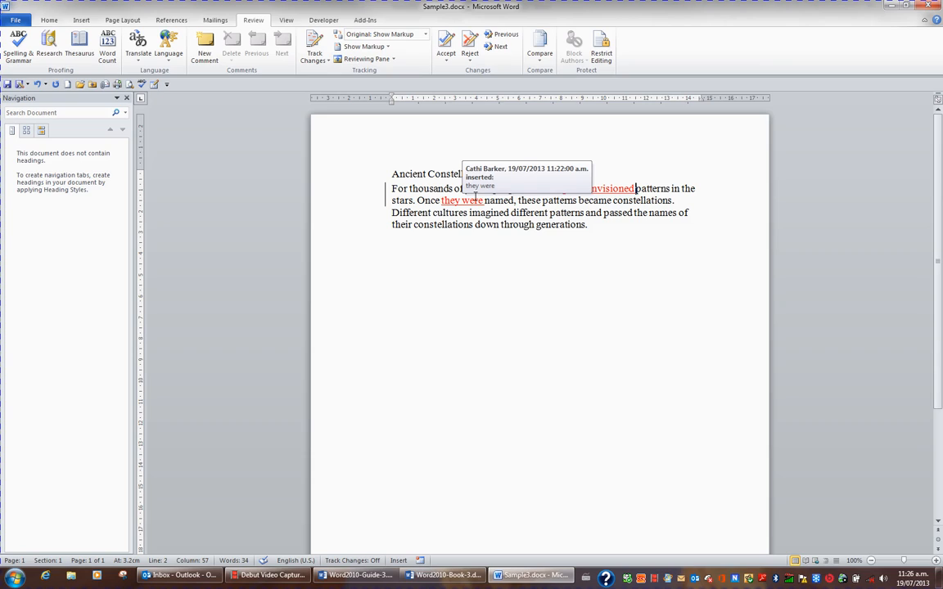